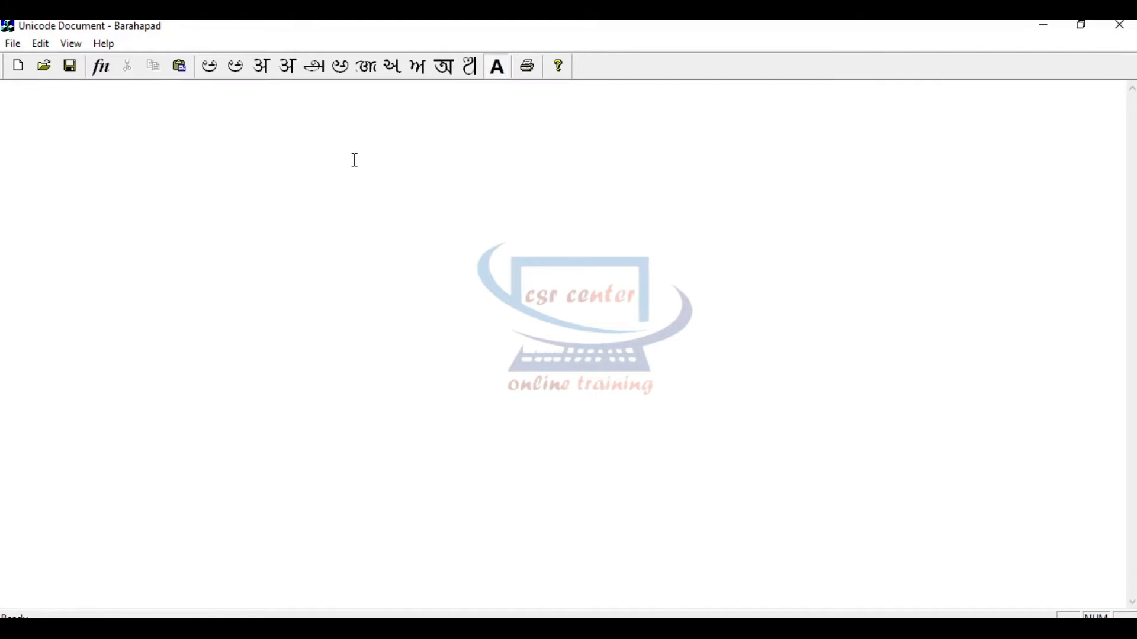
- Enter "a - ಅ" as the first entry, with the Latin letter in English and its equivalent in Kannada script, followed by a tab
type("a -")
key("F11")
type("a")
key("F11")
key("Tab")
- Add the capital-letter entry "A - ಆ" beside it, with the vowel in Kannada script, followed by a tab
key("Caps_Lock")
type("A -")
key("F11")
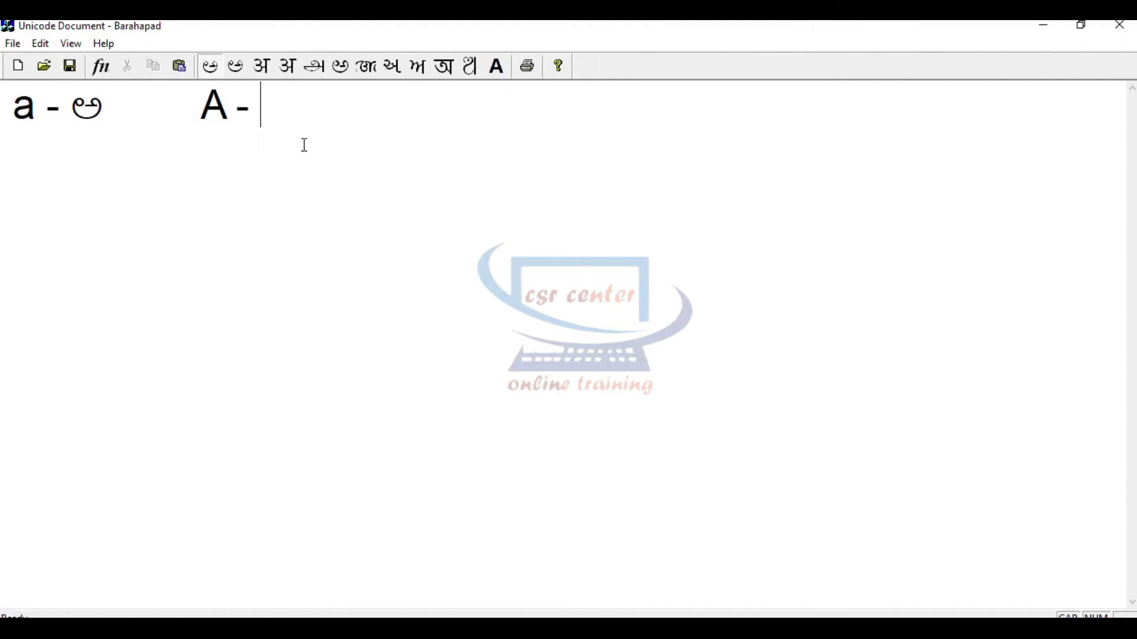
type("A")
key("F11")
key("Tab")
key("Caps_Lock")
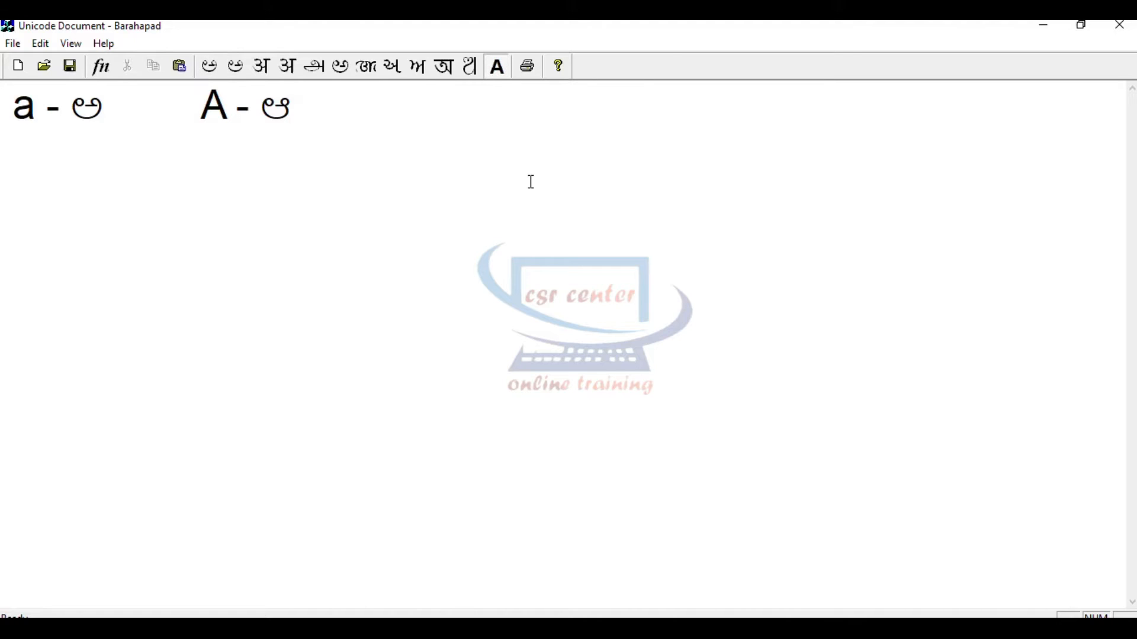
- Add the entry "i - ಇ" on the first line, with the vowel in Kannada script, followed by a tab
type("i -")
key("F11")
type("i")
key("F11")
key("Tab")
- Add the capital-letter entry "I - ಈ" on the first line, with the vowel in Kannada script, followed by a tab
key("Caps_Lock")
type("I -")
key("F11")
type("I")
key("F11")
key("Tab")
key("Caps_Lock")
- Add the entry "u - ಉ" on the first line, with the vowel in Kannada script, followed by a tab
type("u -")
key("F11")
type("U")
key("F11")
key("Tab")
- Finish the first line with the entry "U - ಊ", its vowel in Kannada script, and start a new line
key("Caps_Lock")
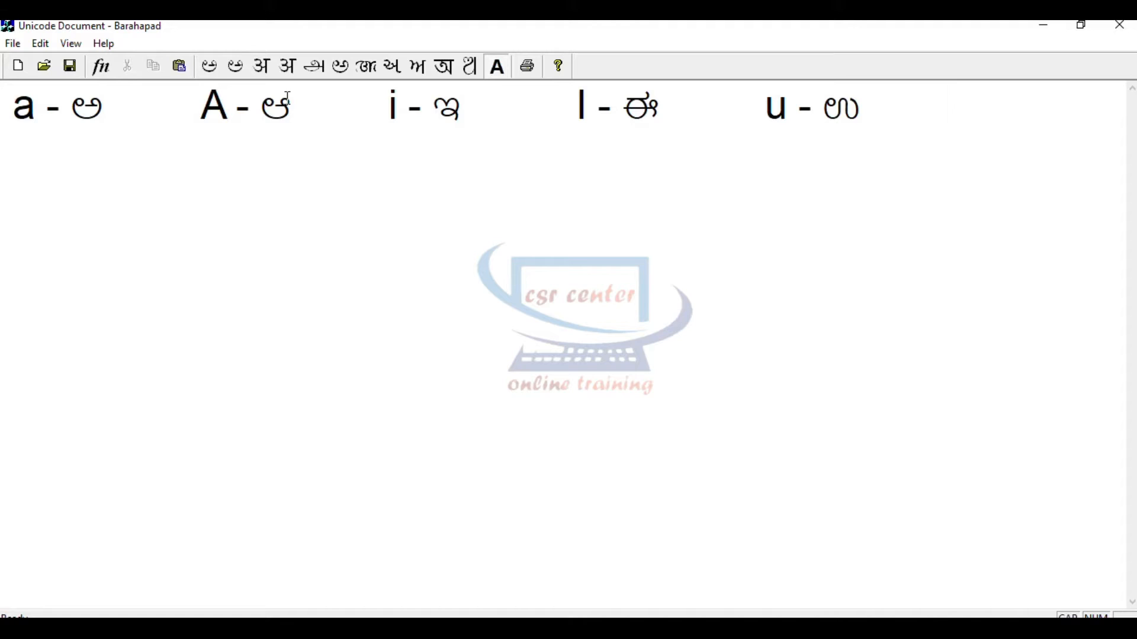
type("U -")
key("F11")
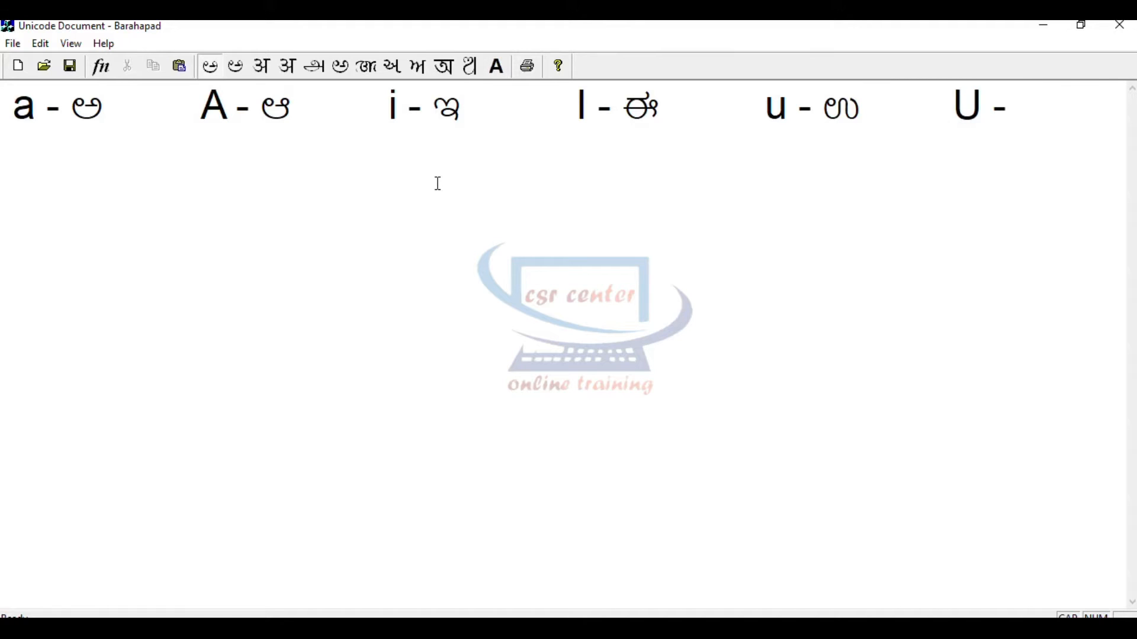
type("U")
key("F11")
key("Return")
key("Caps_Lock")
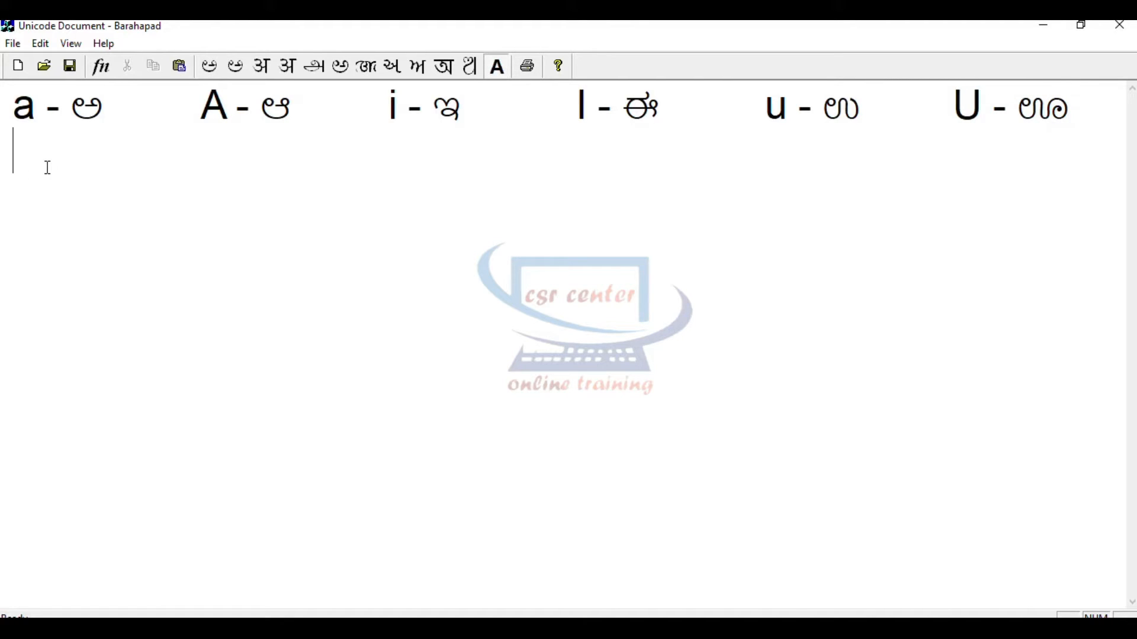
- Begin the second line with the entry "oo - ಊ", its vowel in Kannada script, followed by a tab
type("oo -")
key("F11")
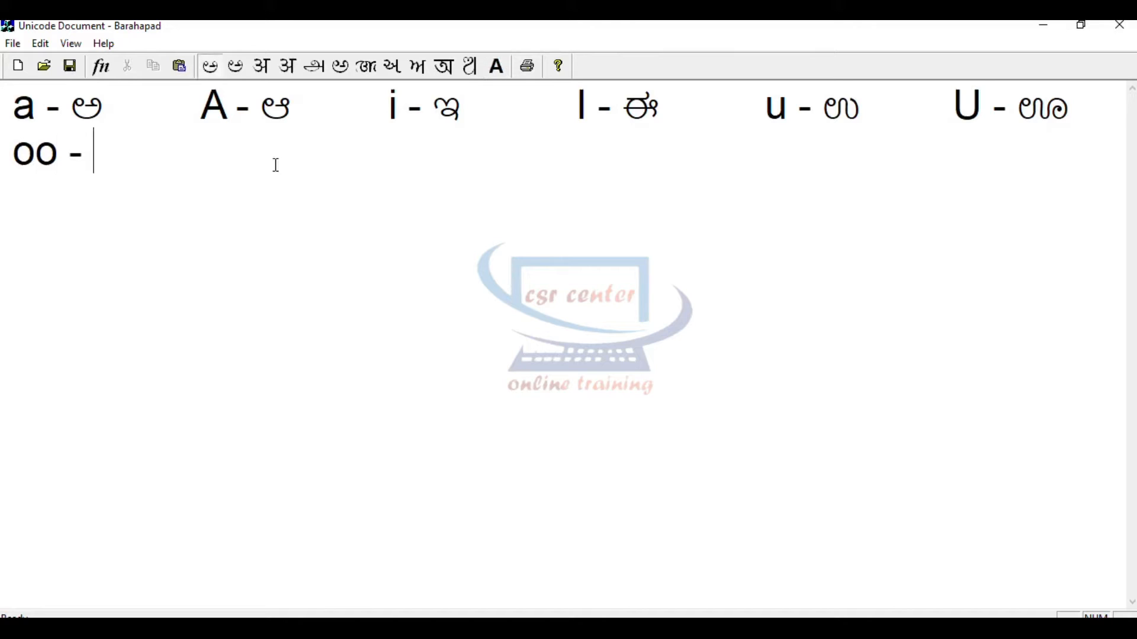
type("oo")
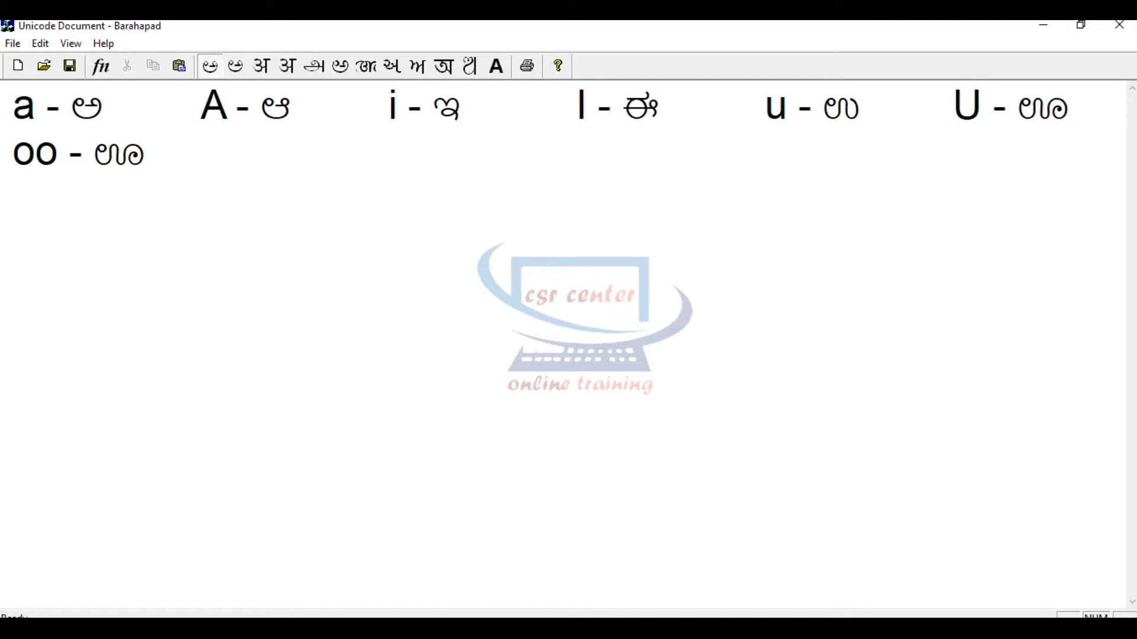
key("F11")
key("Caps_Lock")
key("Tab")
- Add the entry "Ru - ಋ" on the second line, with the vowel in Kannada script, followed by a tab
type("R")
key("Caps_Lock")
type("u -")
key("F11")
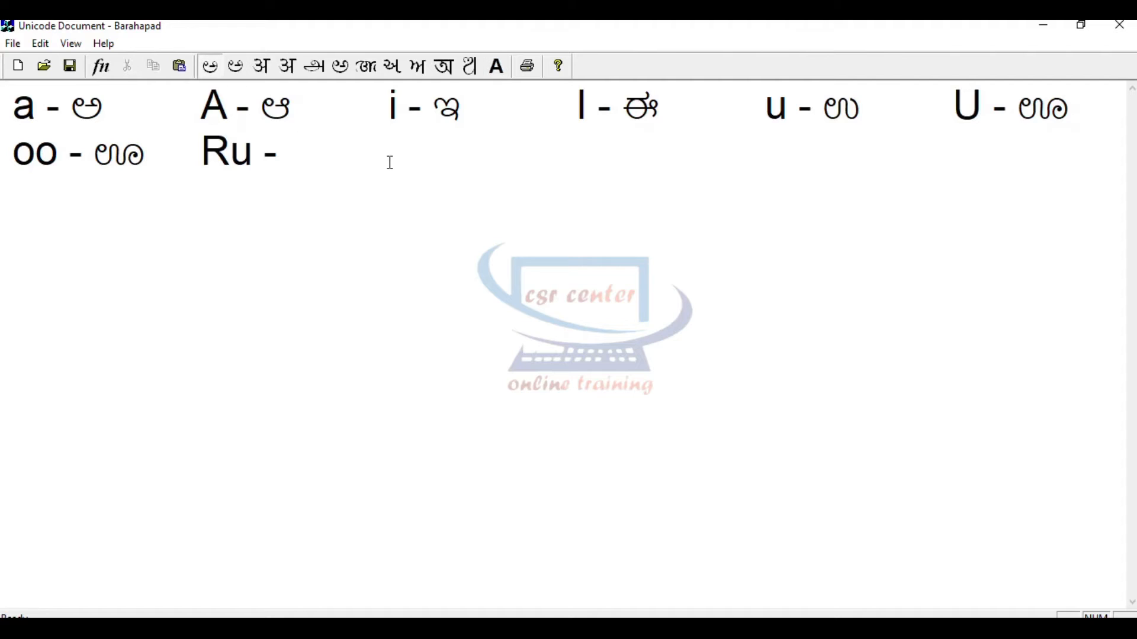
type("Ru")
key("F11")
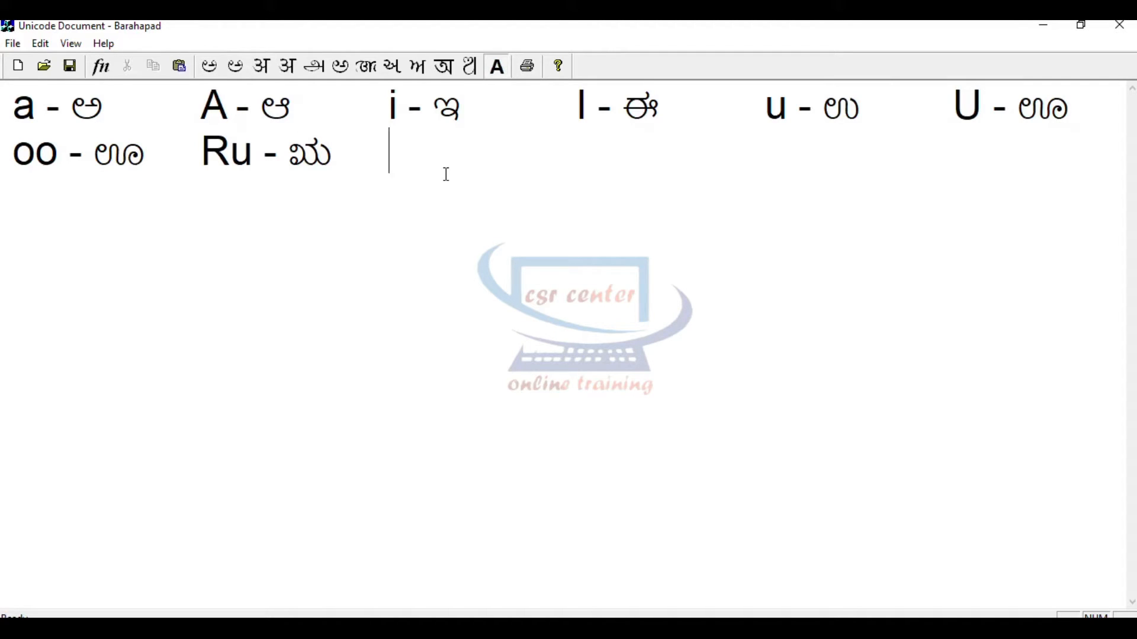
- Add the all-capitals entry "RU - ೠ" on the second line, with the vowel in Kannada script
key("Caps_Lock")
type("R")
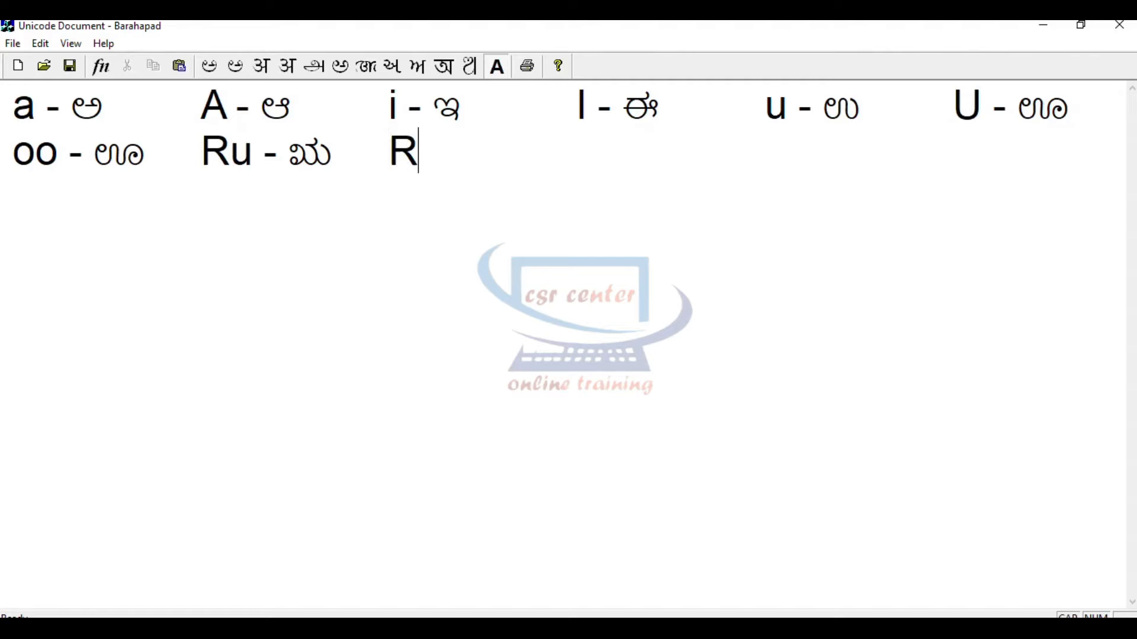
type("U")
key("F11")
type("- ಋ    R")
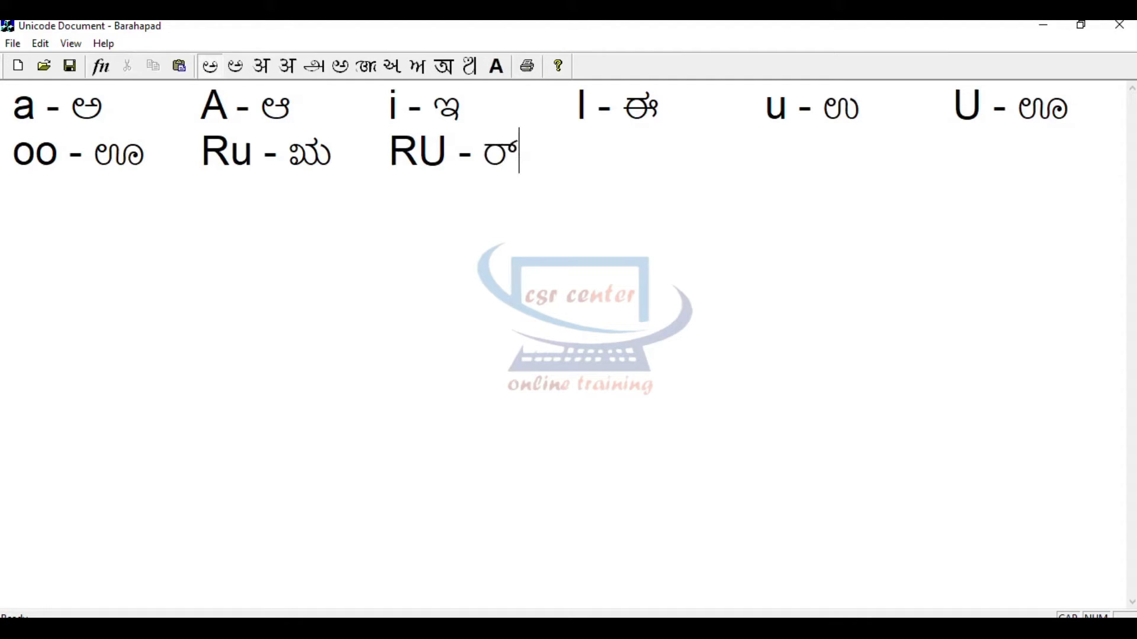
type("U")
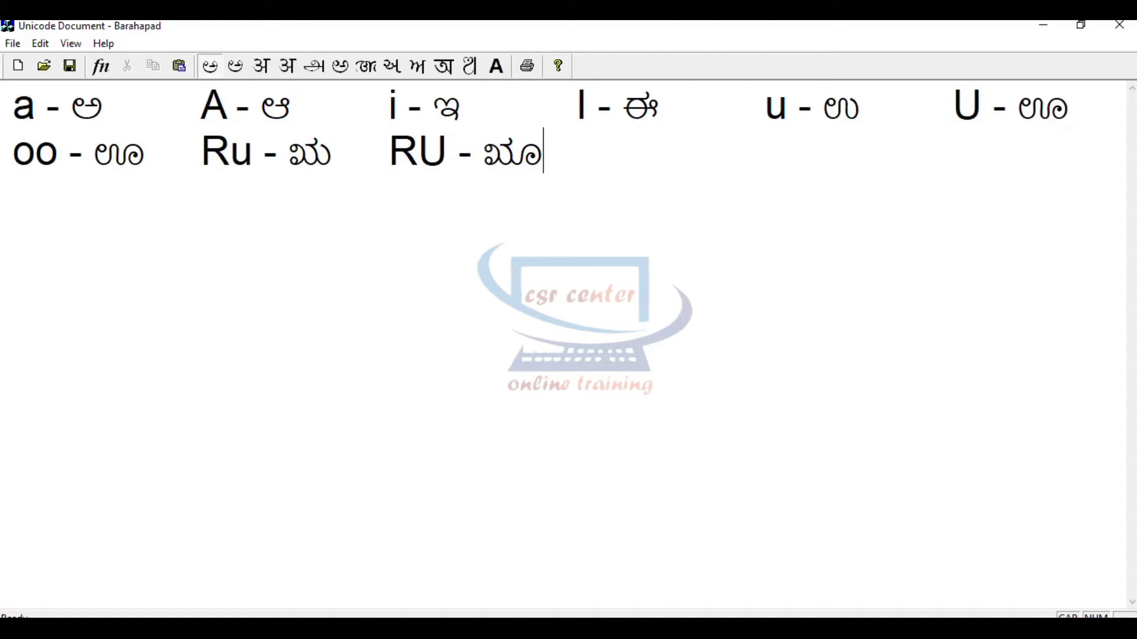
type(" - ೠ")
key("F11")
- Add the entry "e - ಎ" on the second line, with the vowel in Kannada script, followed by a tab
type("e -")
key("F11")
type("e")
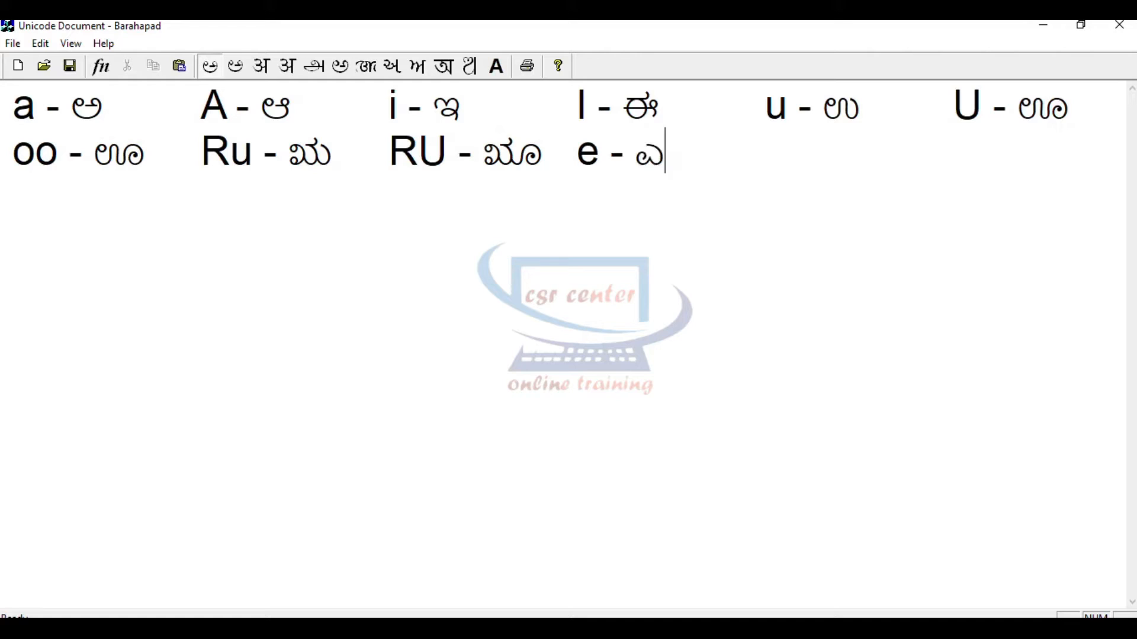
key("F11")
key("Tab")
- Add the capital-letter entry "E - ಏ" on the second line, with the vowel in Kannada script, followed by a tab
key("Caps_Lock")
type("E -")
key("F11")
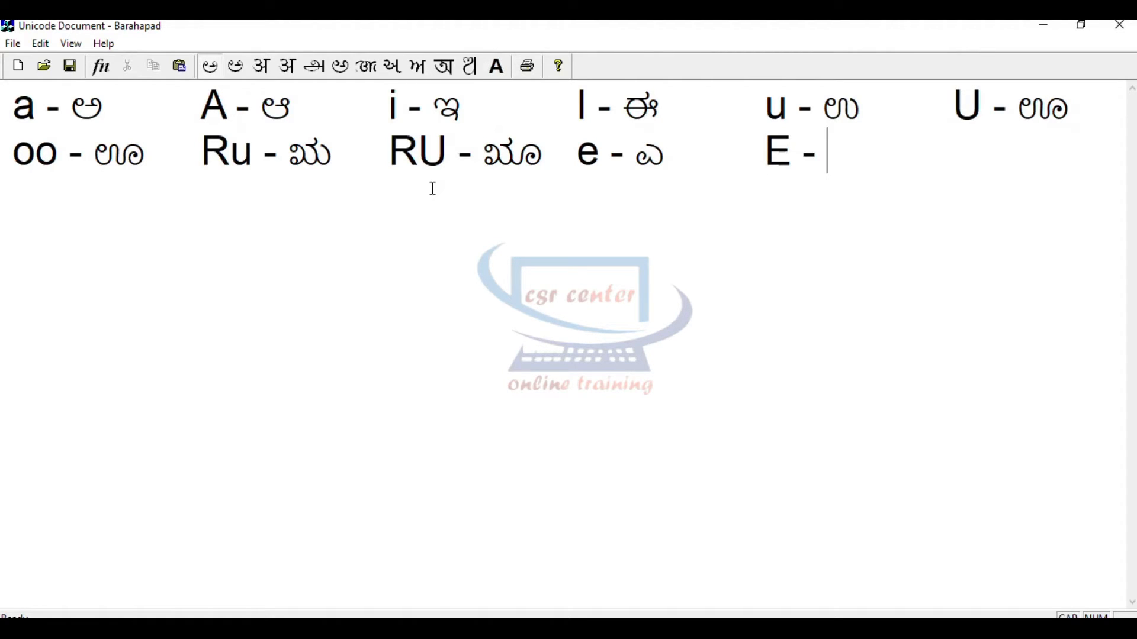
type("E")
key("Tab")
key("F11")
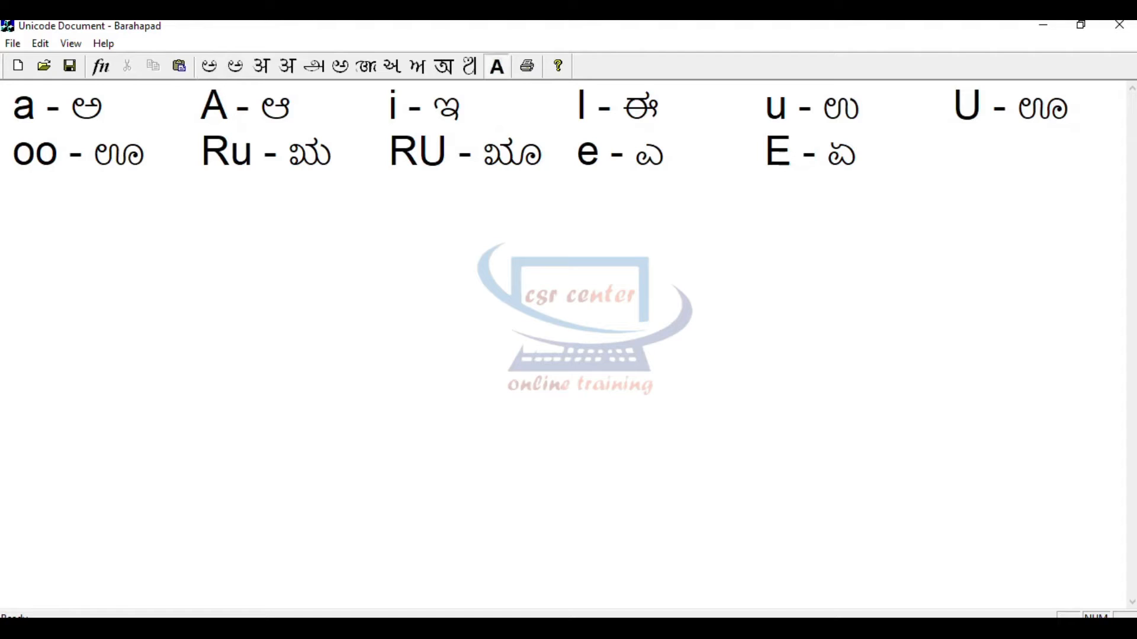
- Finish the second line with the entry "ai - ಐ", its vowel in Kannada script, and start a new line
type("ai -")
key("F11")
type("ai")
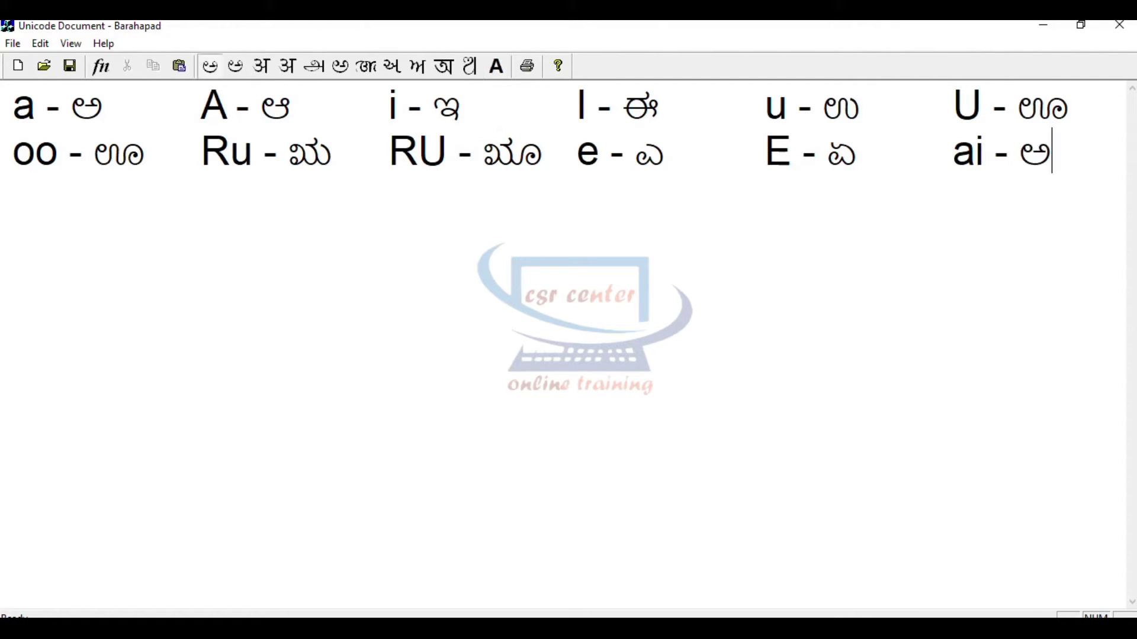
key("Return")
key("F11")
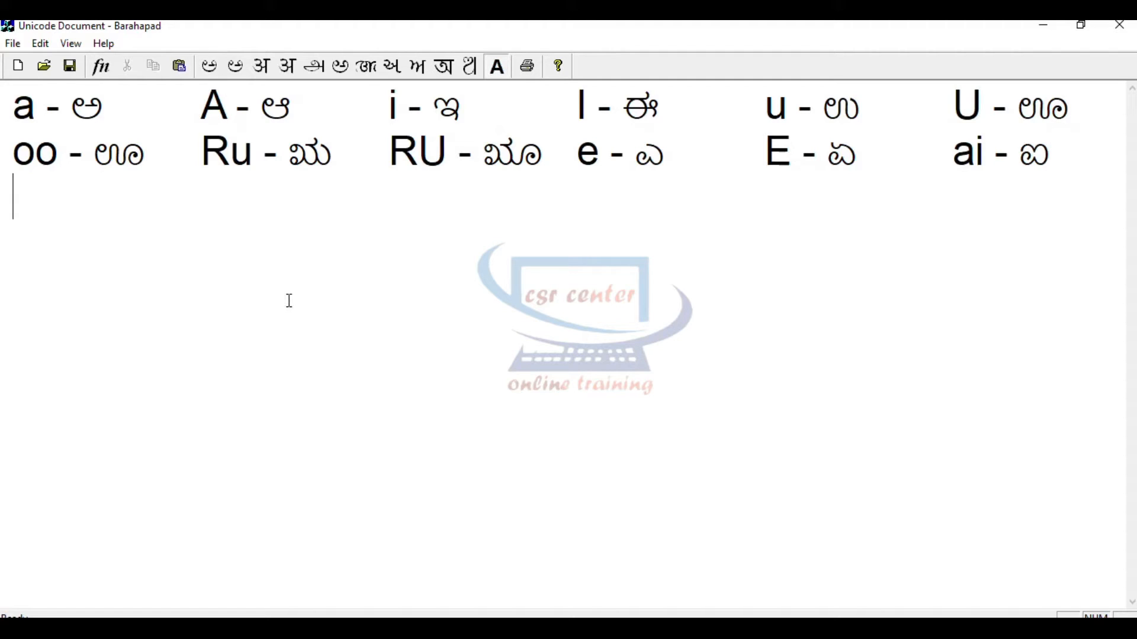
- Begin the third line with the entry "o - ಒ", its vowel in Kannada script, followed by a tab
type("o -")
key("F11")
type("o")
key("Tab")
key("F11")
- Add the capital-letter entry "O - ಓ" on the third line, with the vowel in Kannada script, followed by a tab
key("Caps_Lock")
type("O -")
key("F11")
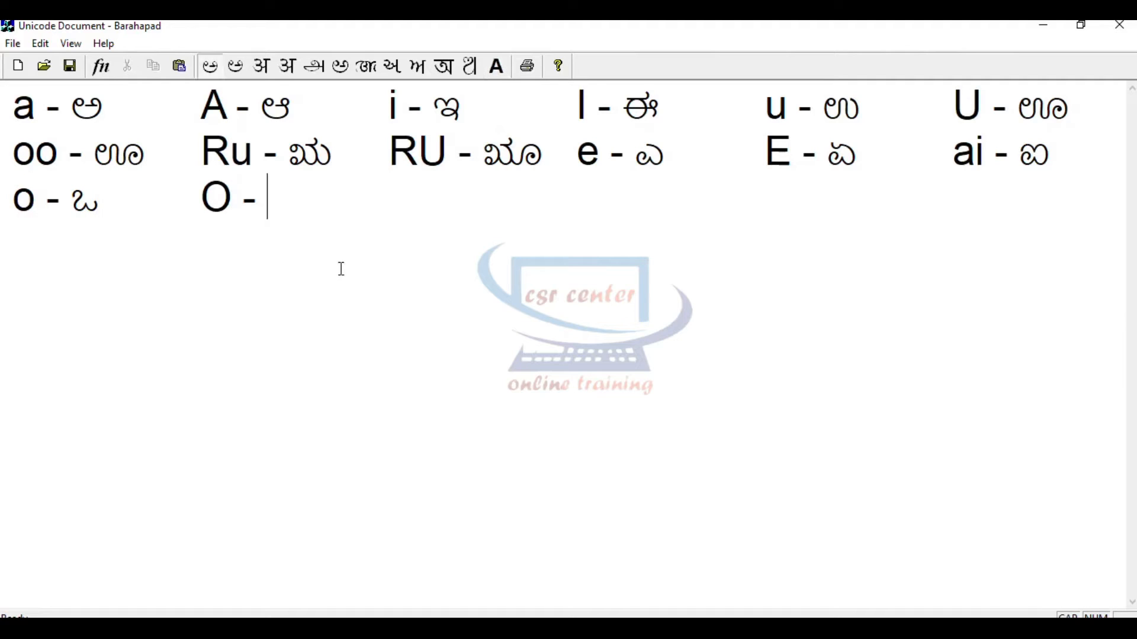
type("O")
key("Tab")
key("F11")
key("Caps_Lock")
- Add the entry "au - ಔ" on the third line, with the vowel in Kannada script, followed by a space
type("a")
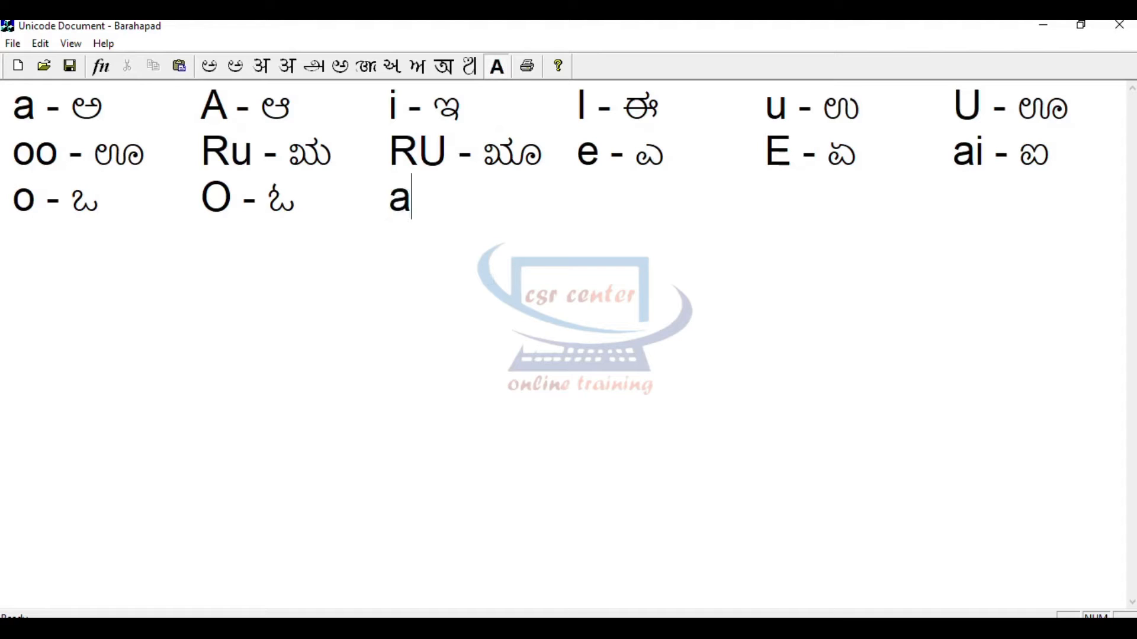
type("u -")
key("F11")
type("au")
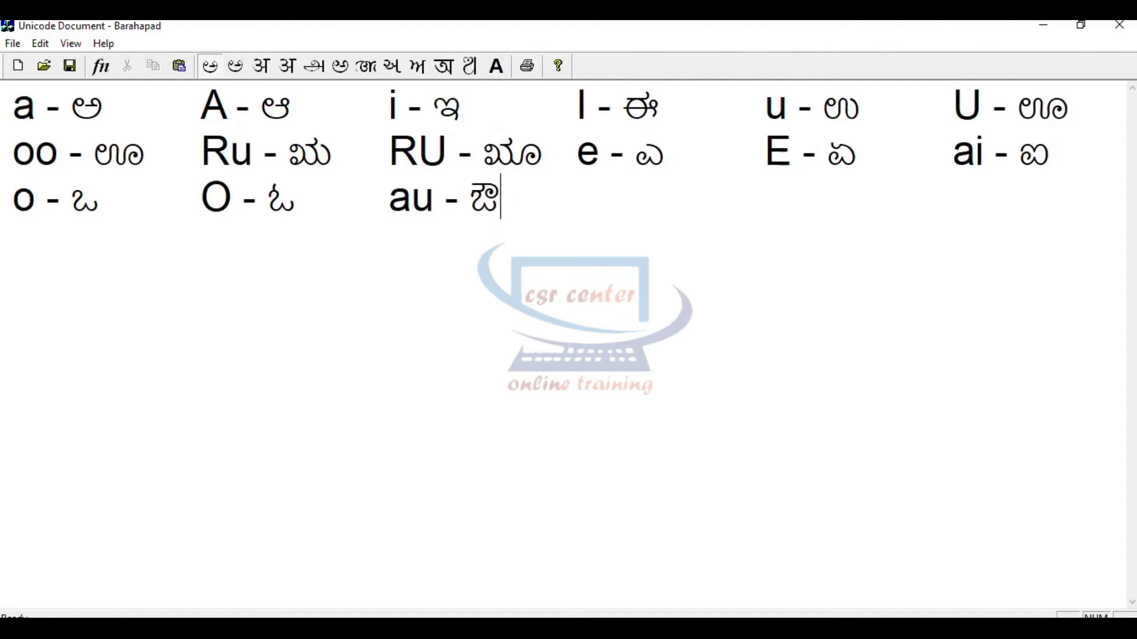
key("F11")
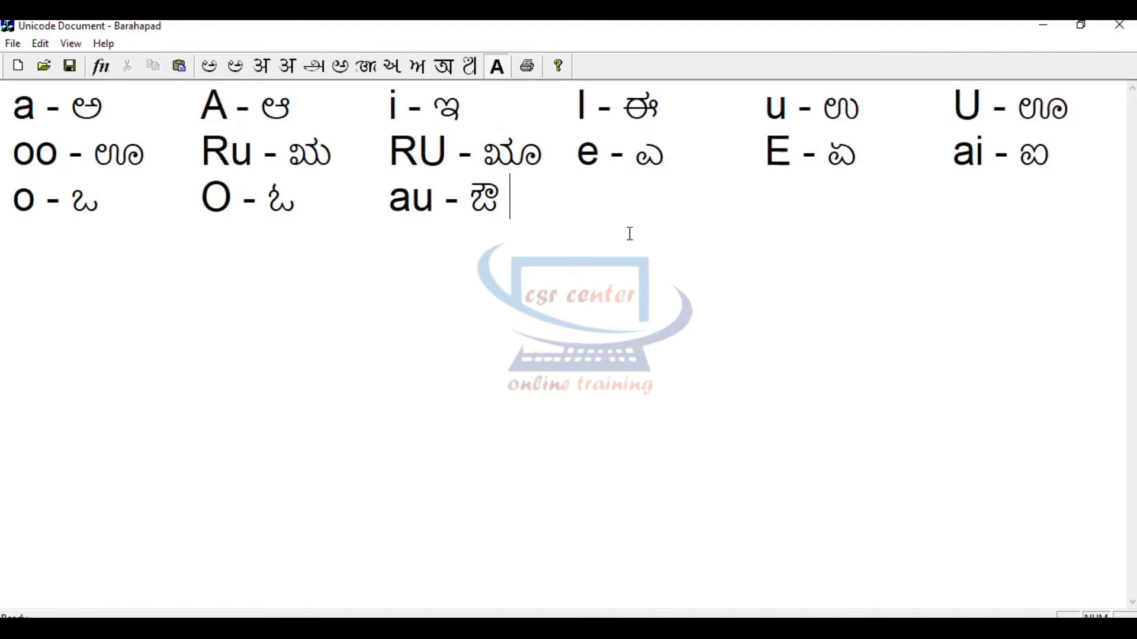
- Add the alternative spelling "ou- ಔ" right after the au entry, and widen the gap between the two with an extra space
type("ou-")
key("F11")
type("au")
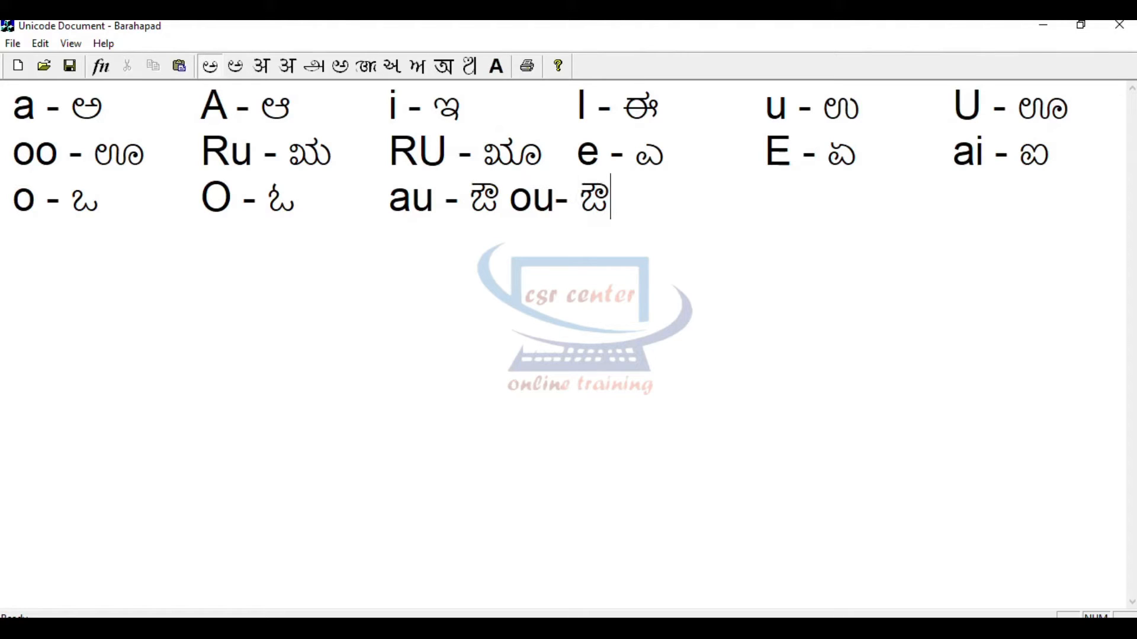
left_click(510, 199)
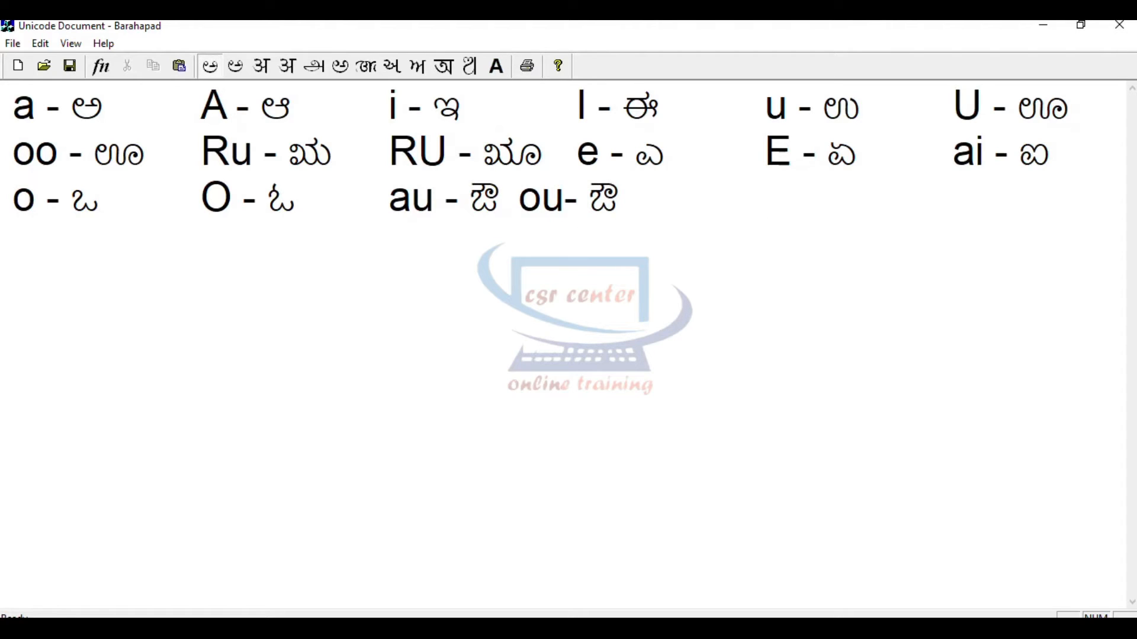
key("F11")
- Add the entry "aM - ಅಂ" one tab after the ou entry, with the sound in Kannada script, followed by a tab
left_click(738, 249)
key("Tab")
type("a")
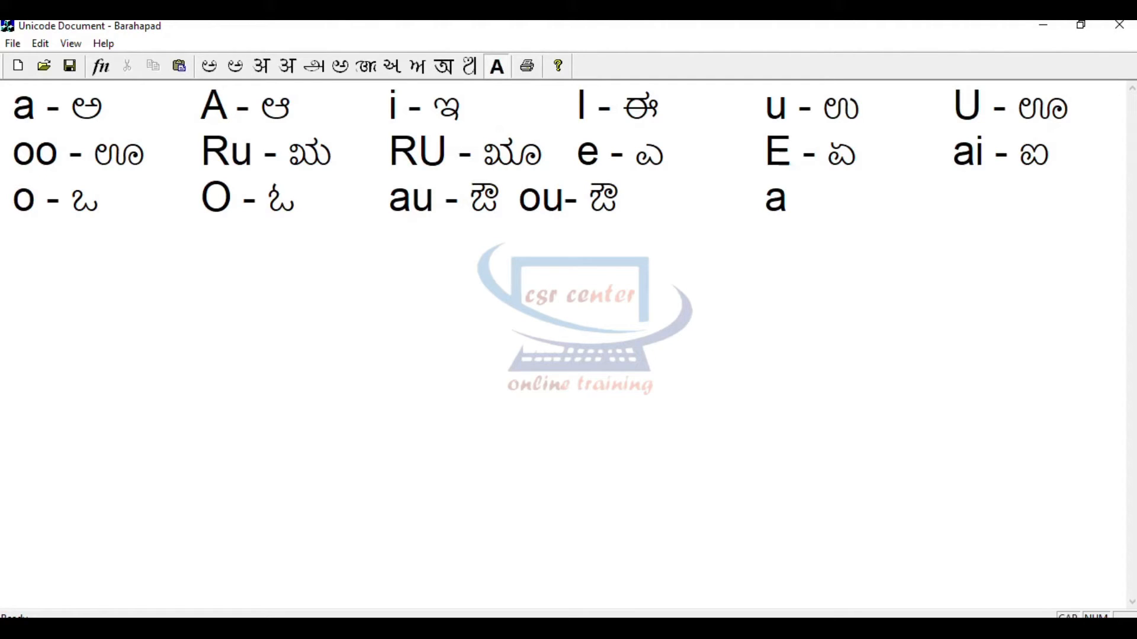
type("M ")
type("-")
key("F11")
type("ಔ\ta")
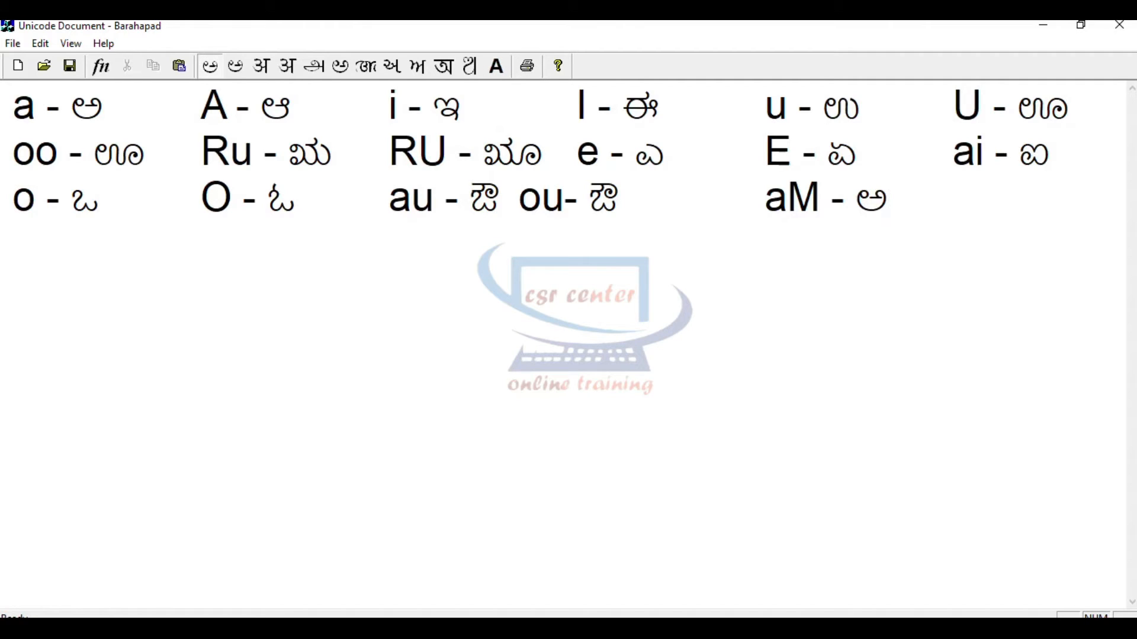
type("M")
key("Tab")
key("F11")
- Finish the third line with the entry "aH - ಅಃ", its sound in Kannada script, and leave a blank line below
type("a")
key("Caps_Lock")
type("H -")
key("F11")
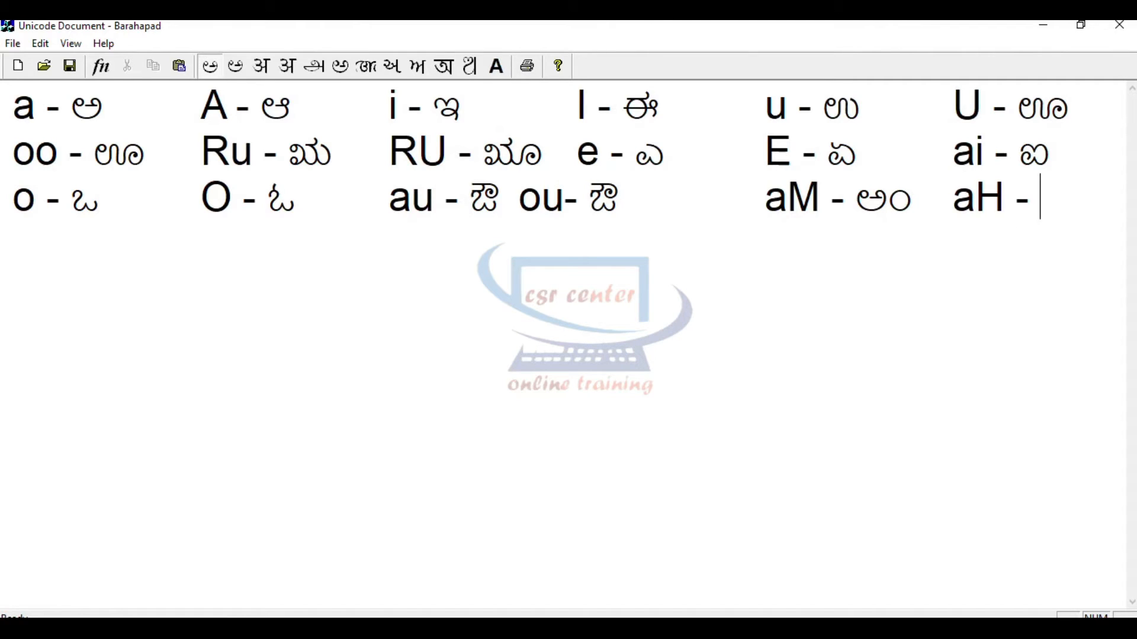
type("a")
key("Caps_Lock")
type("H")
key("Return")
key("Return")
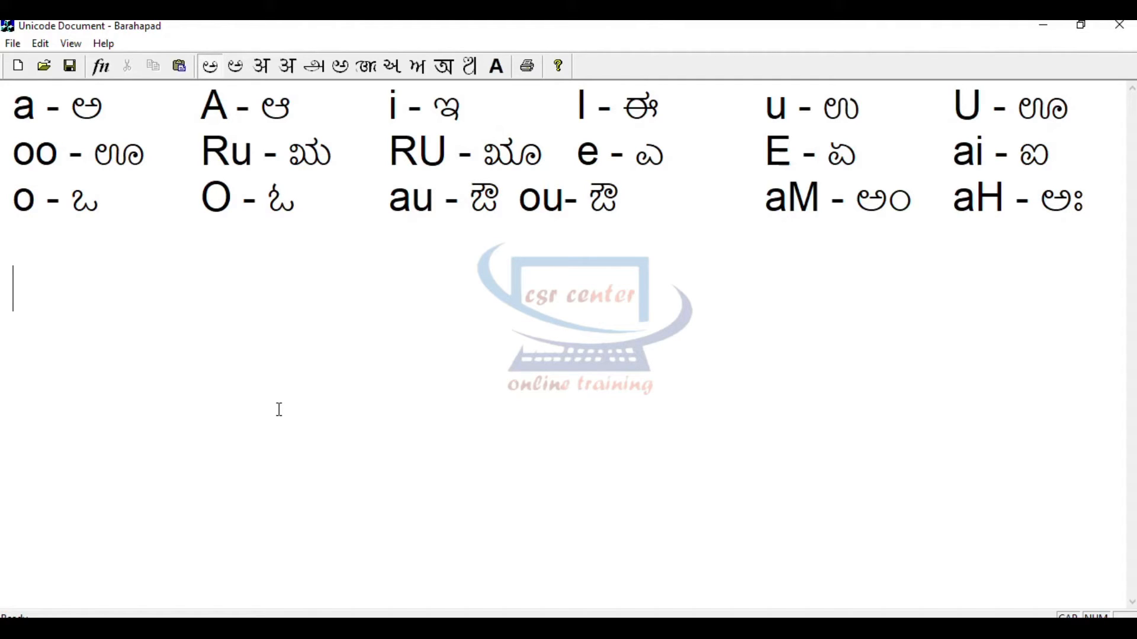
- Start the consonant list with the entry "ka - ಕ", its consonant in Kannada script, followed by a tab
key("Caps_Lock")
key("F11")
type("ka -")
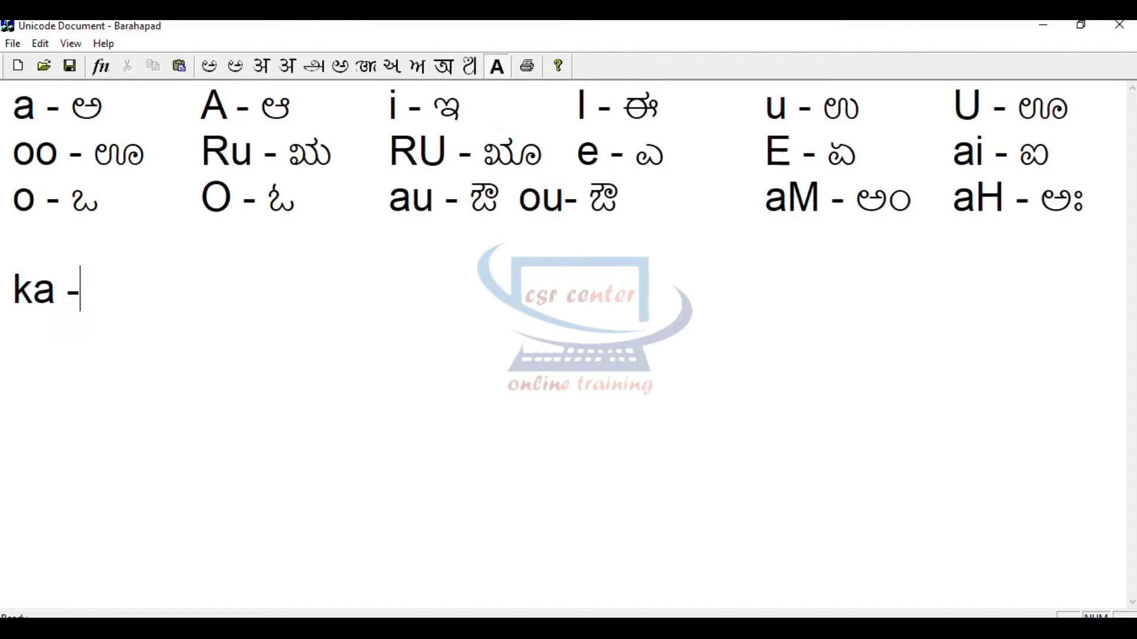
key("F11")
type("ka")
key("Tab")
key("F11")
- Add the entry "Ka - ಖ" to the consonant line, with the consonant in Kannada script, followed by a tab
key("Caps_Lock")
type("K")
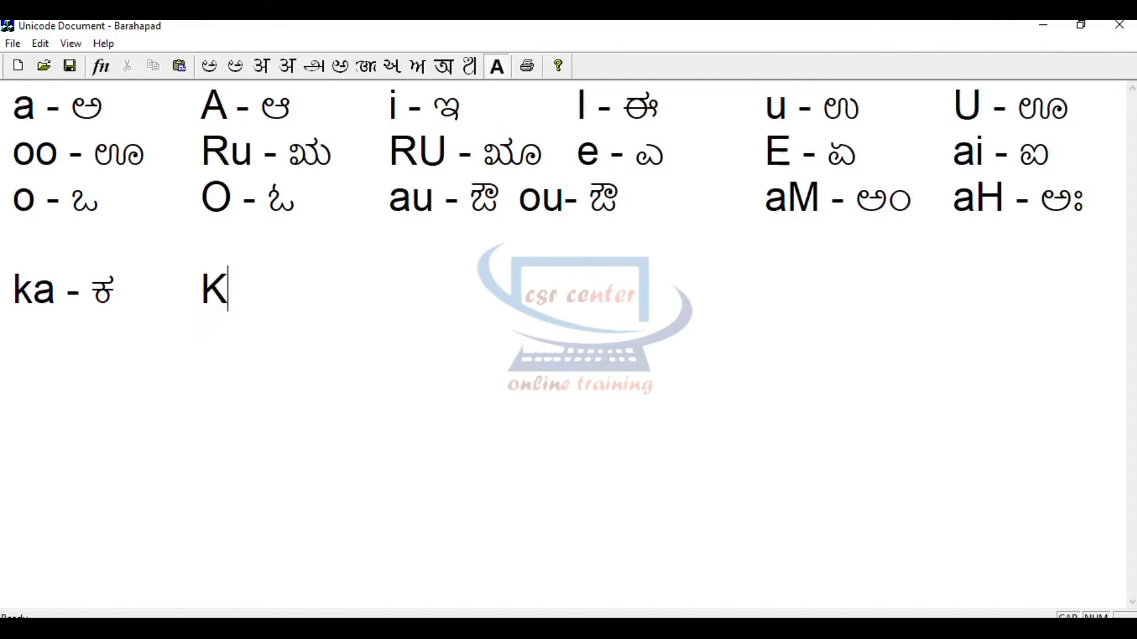
key("Caps_Lock")
type("a -")
key("F11")
key("Caps_Lock")
type("Ka - ಖ")
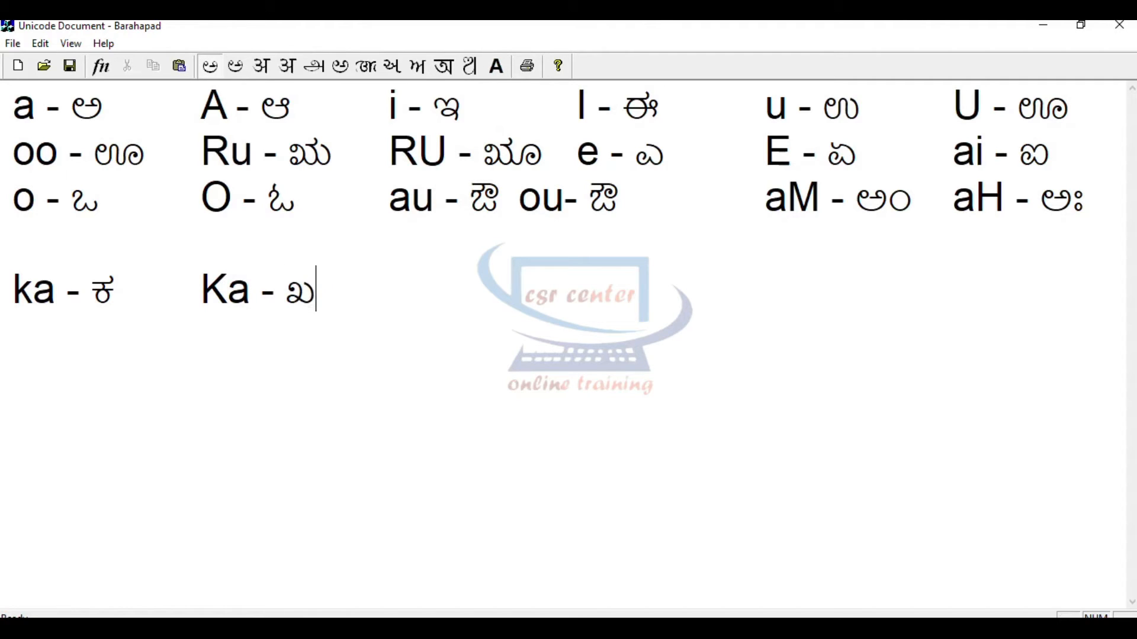
key("Tab")
key("F11")
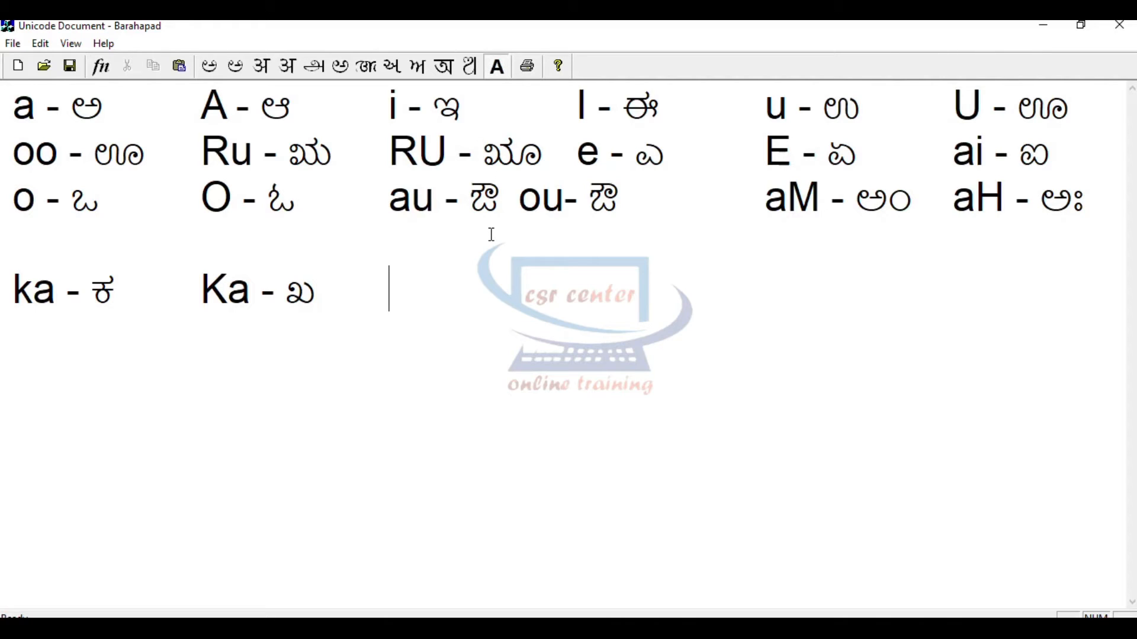
- Add the entry "ga - ಗ" to the consonant line, with the consonant in Kannada script, followed by a tab
type("ga -")
key("F11")
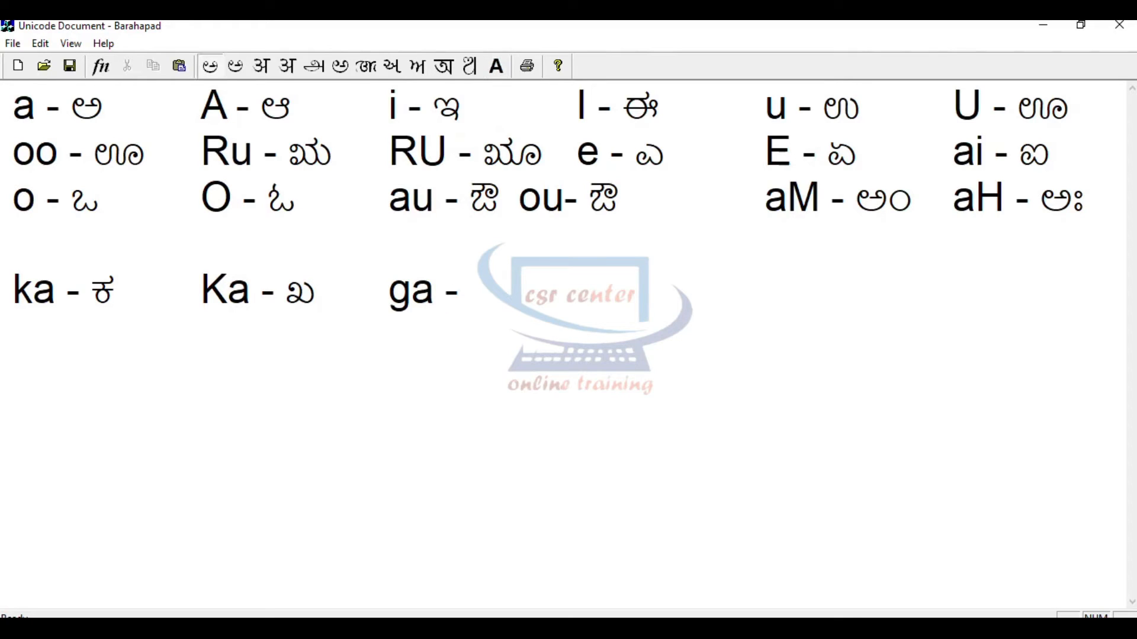
type("ga")
key("Tab")
key("F11")
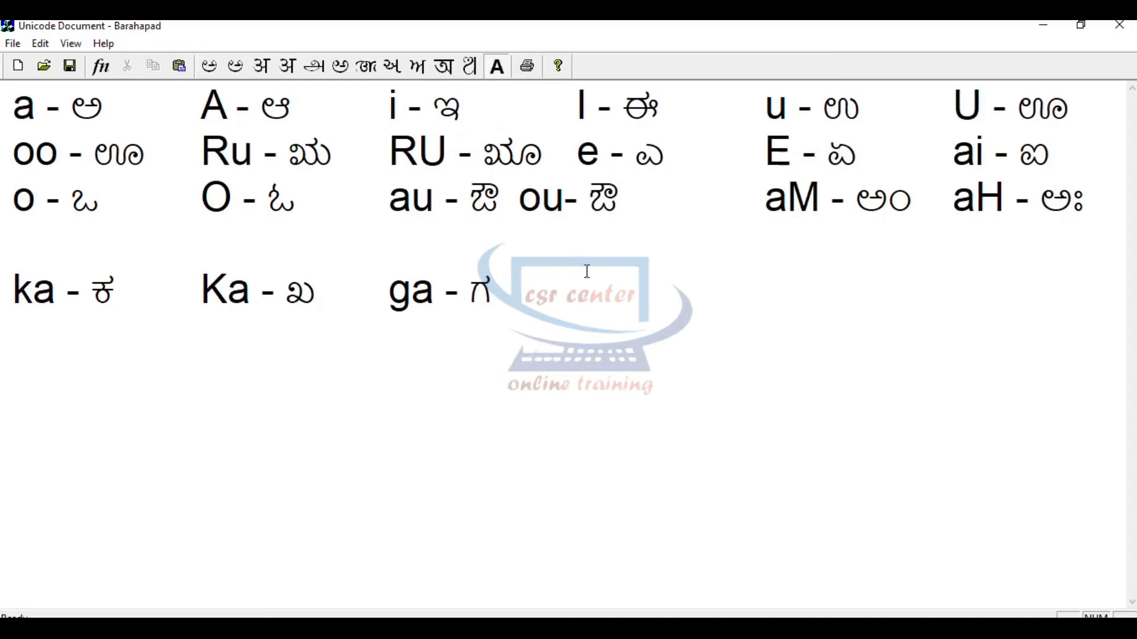
- Add the entry "Ga - ಘ" to the consonant line, with the consonant in Kannada script, and return to English input
type("G")
key("Caps_Lock")
type("a -")
key("F11")
type("ಗ\tG")
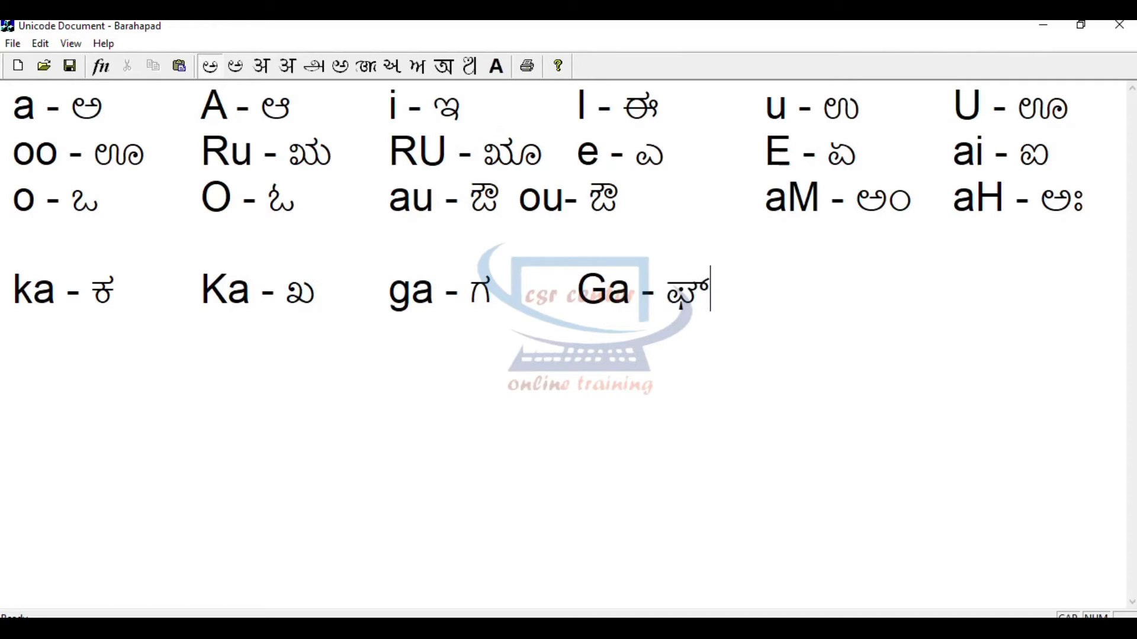
type("a")
key("F11")
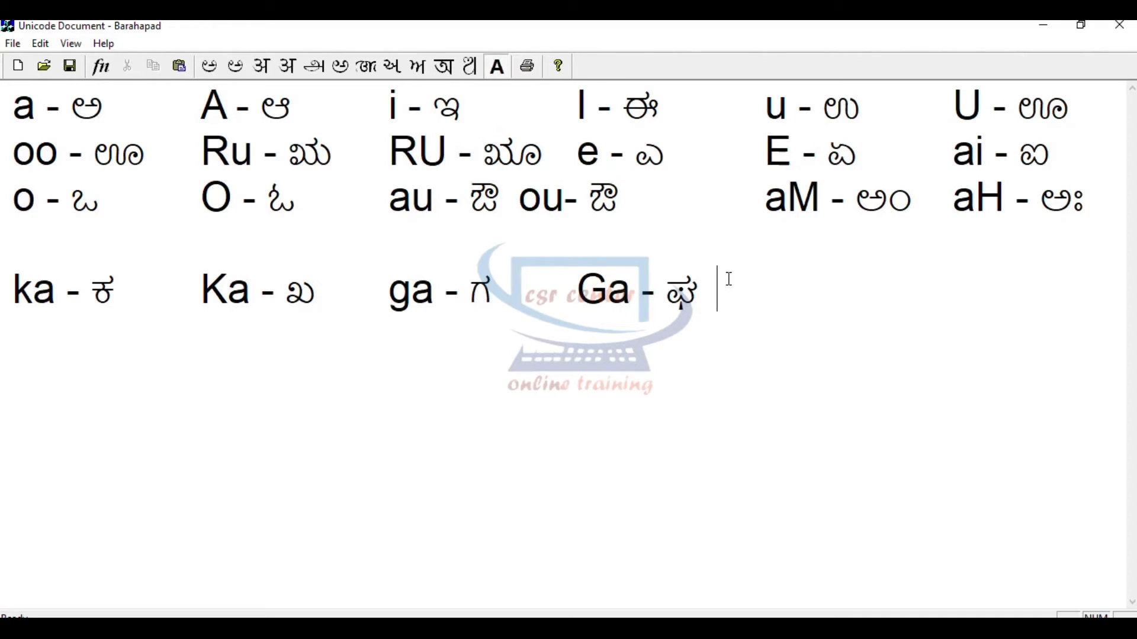
- Add the entry "gha - ಘ" beside the "Ga" entry, with the consonant in Kannada script, followed by a tab, and return to English input
type("gha -")
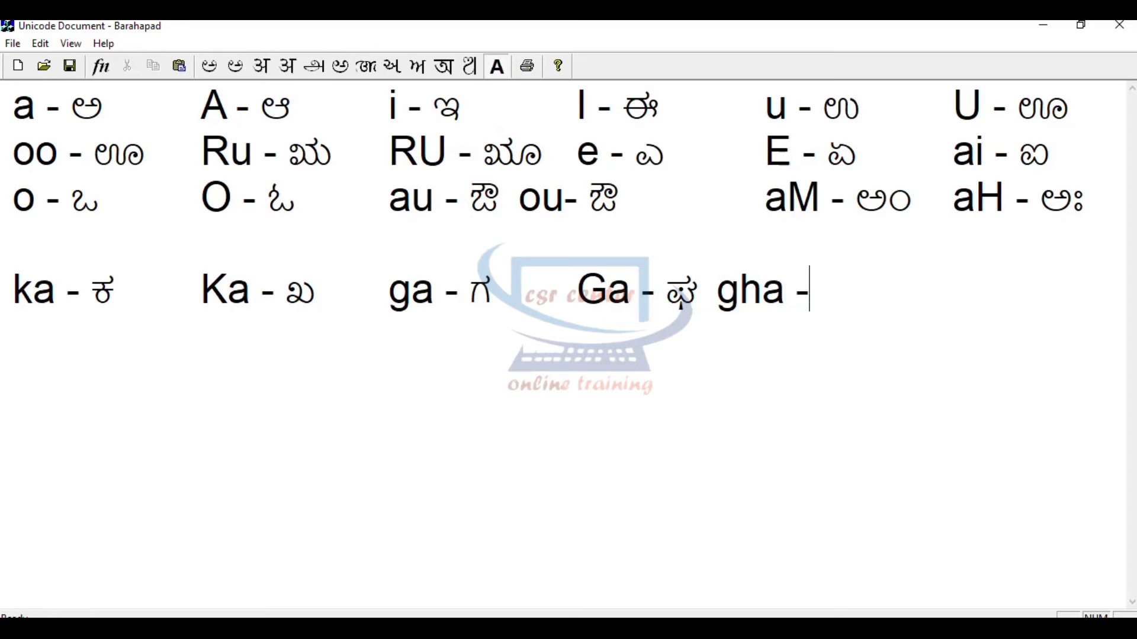
key("F11")
type("gha")
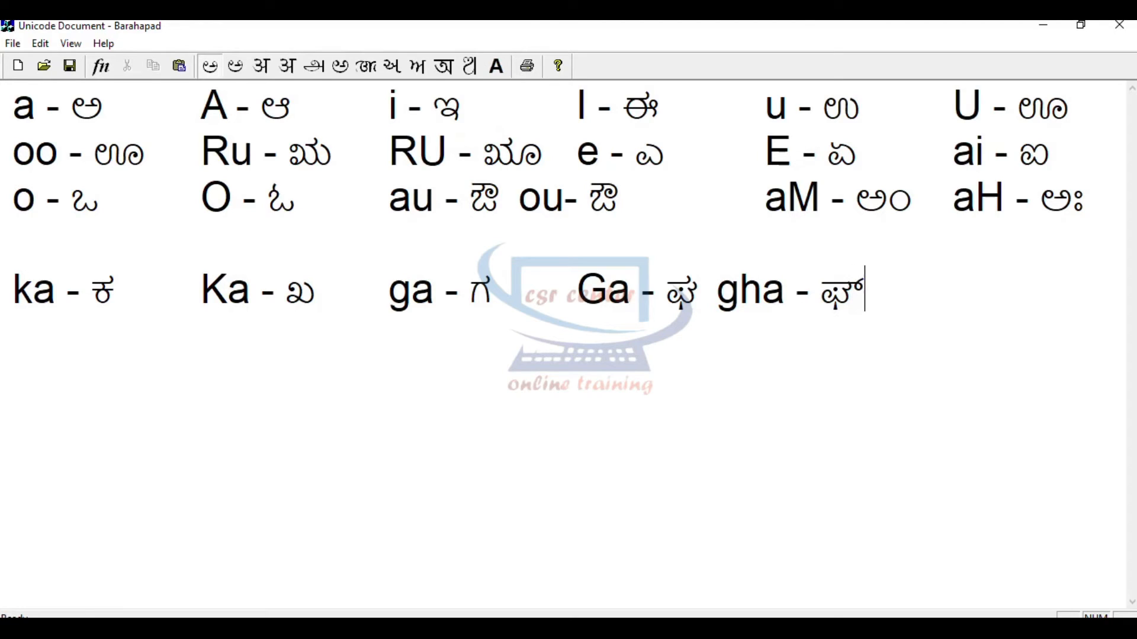
key("Tab")
key("F11")
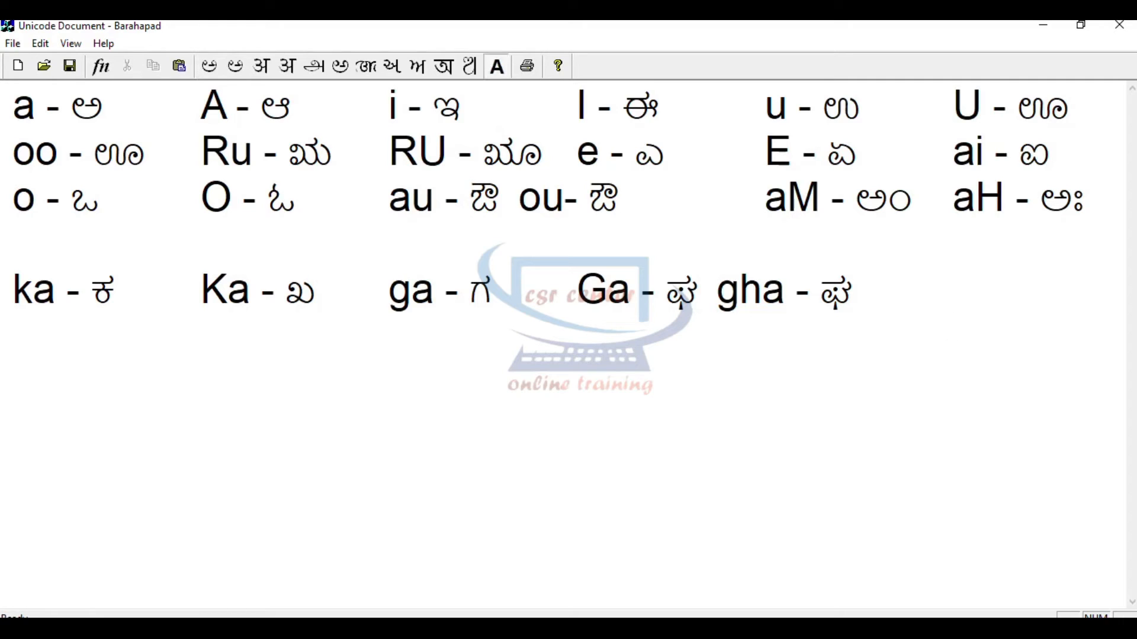
- Finish the first consonant line with "~ga - ಙ", its consonant in Kannada script, and start a new line in English input
type("~ga")
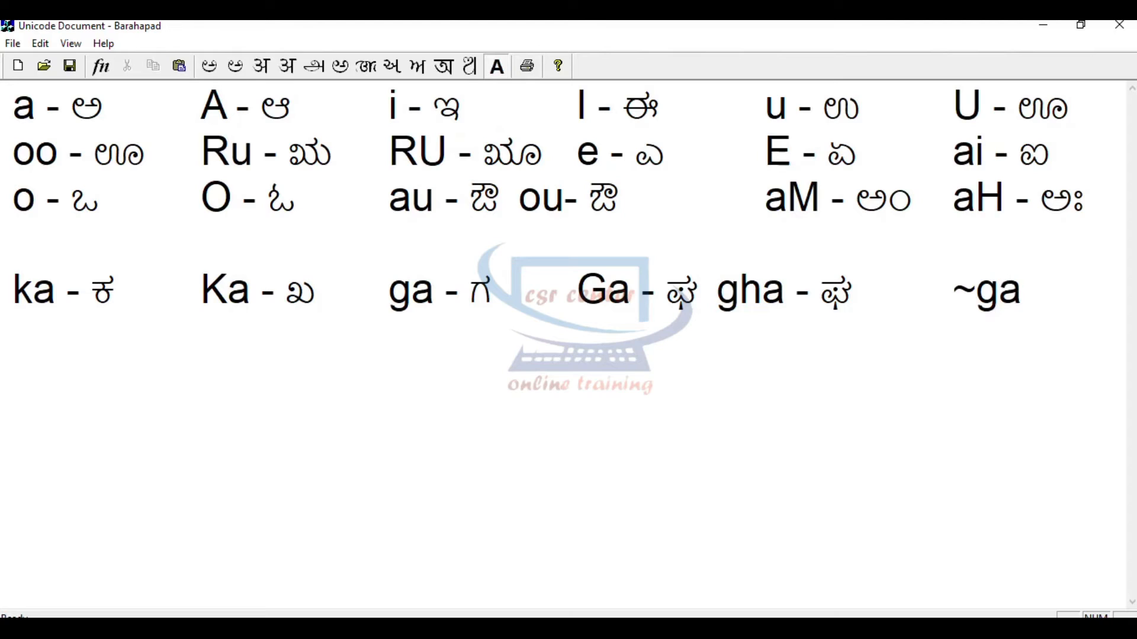
type(" -")
key("F12")
type("~")
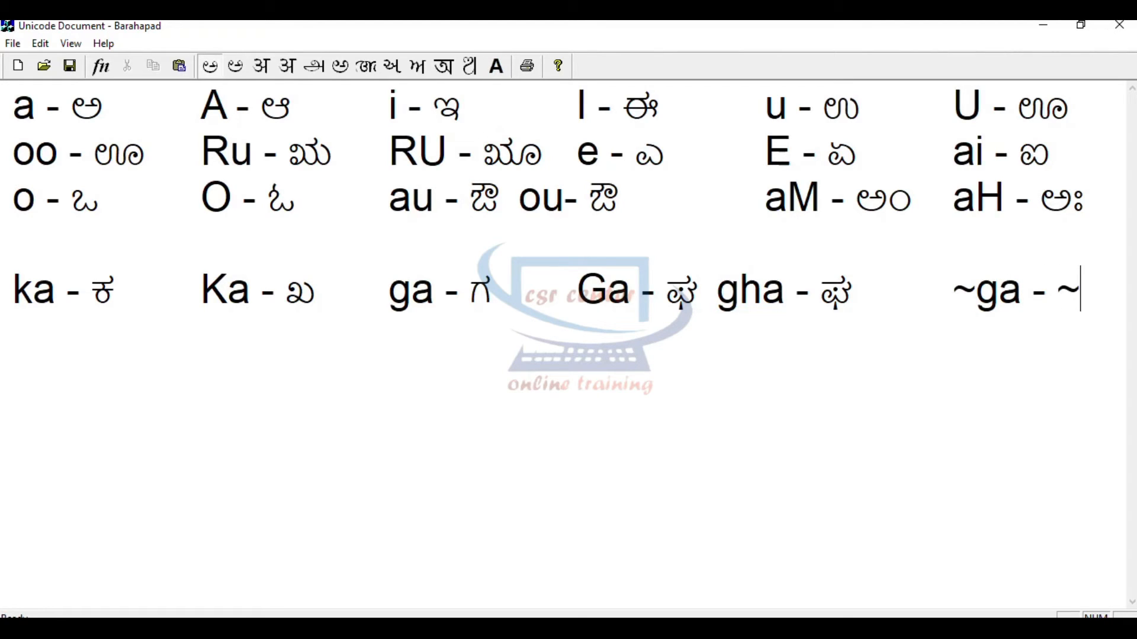
type("ga")
key("Return")
key("F12")
- Start the second consonant line with the entry "ca - ಚ", its consonant in Kannada script, followed by a tab, and return to English input
type("ca -")
key("F12")
type("ca")
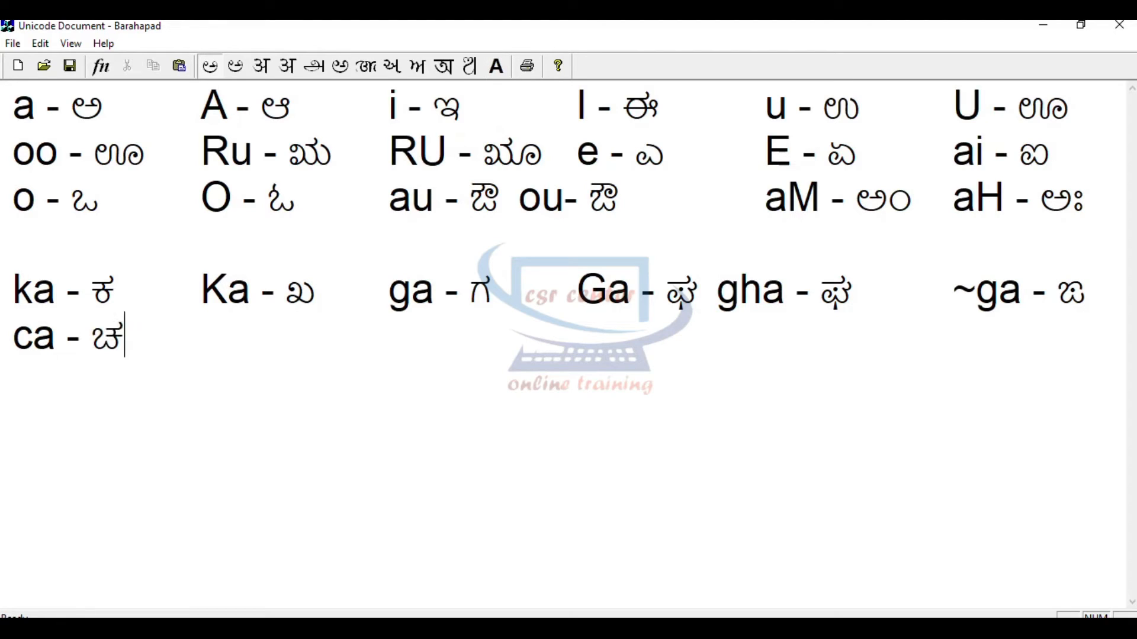
key("Tab")
key("F12")
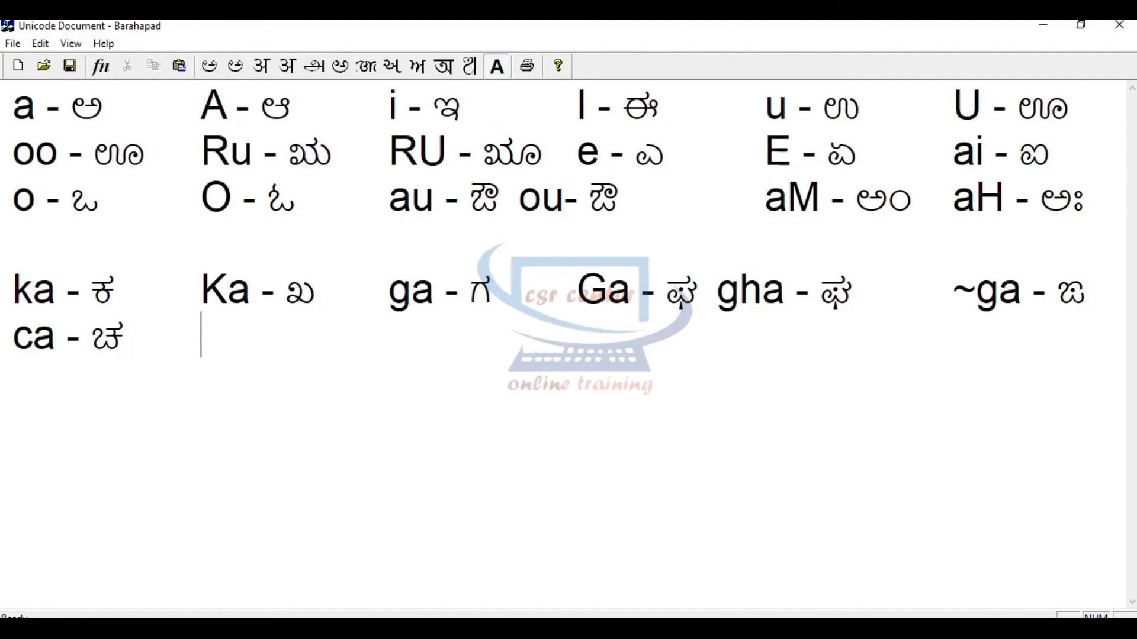
- Add the entry "Ca - ಛ" to the second consonant line, with the consonant in Kannada script, followed by a tab
type("C")
type("-")
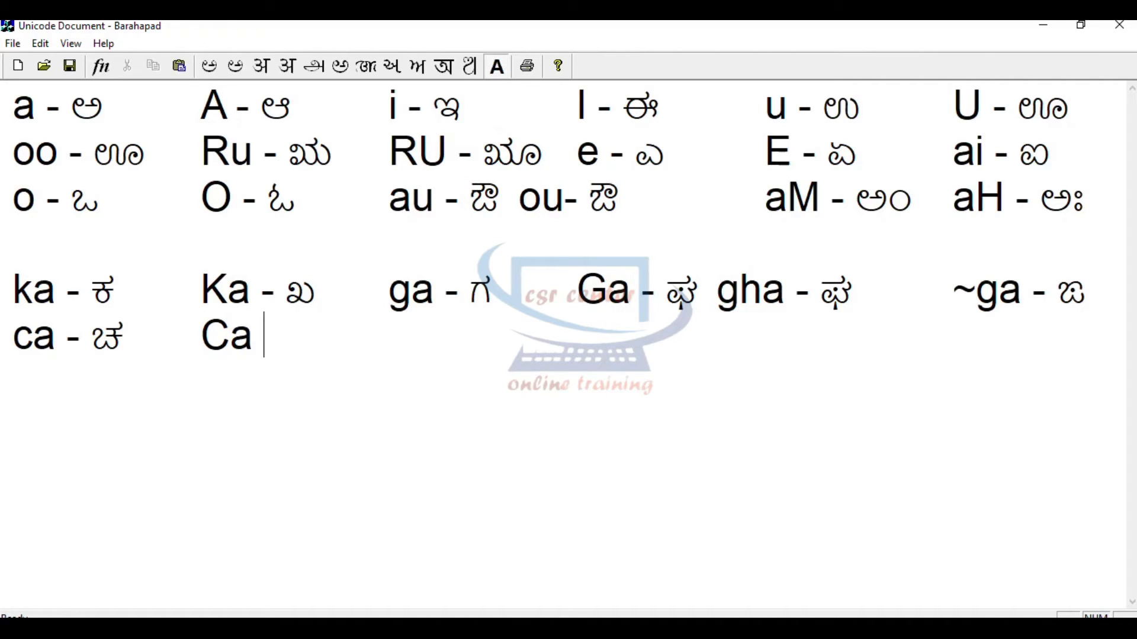
key("F11")
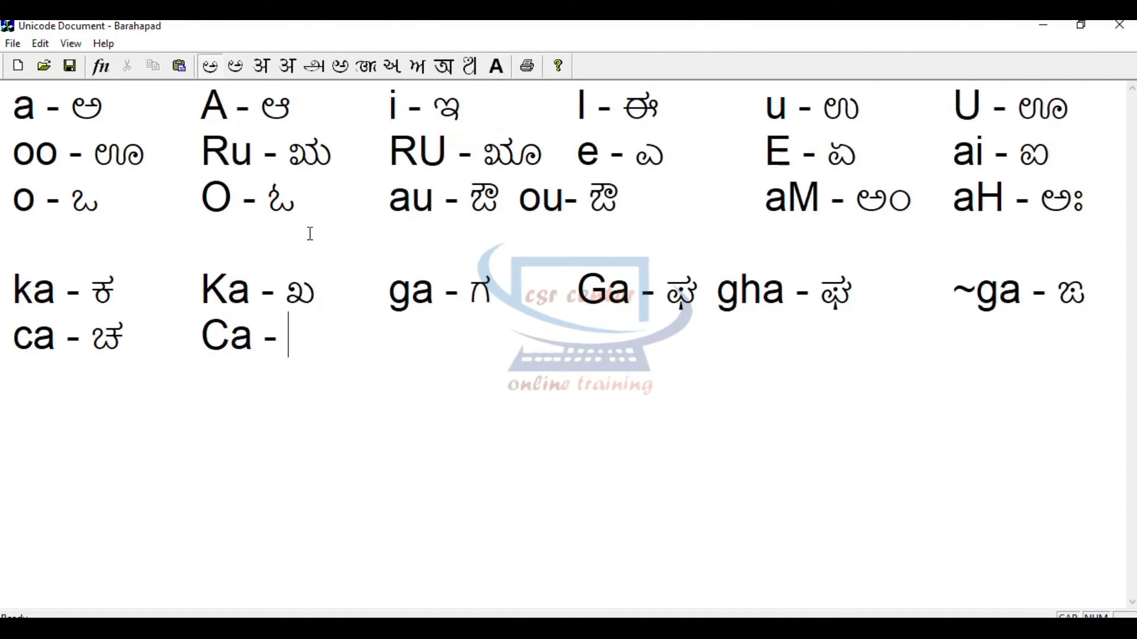
type("Ca")
key("Tab")
key("F11")
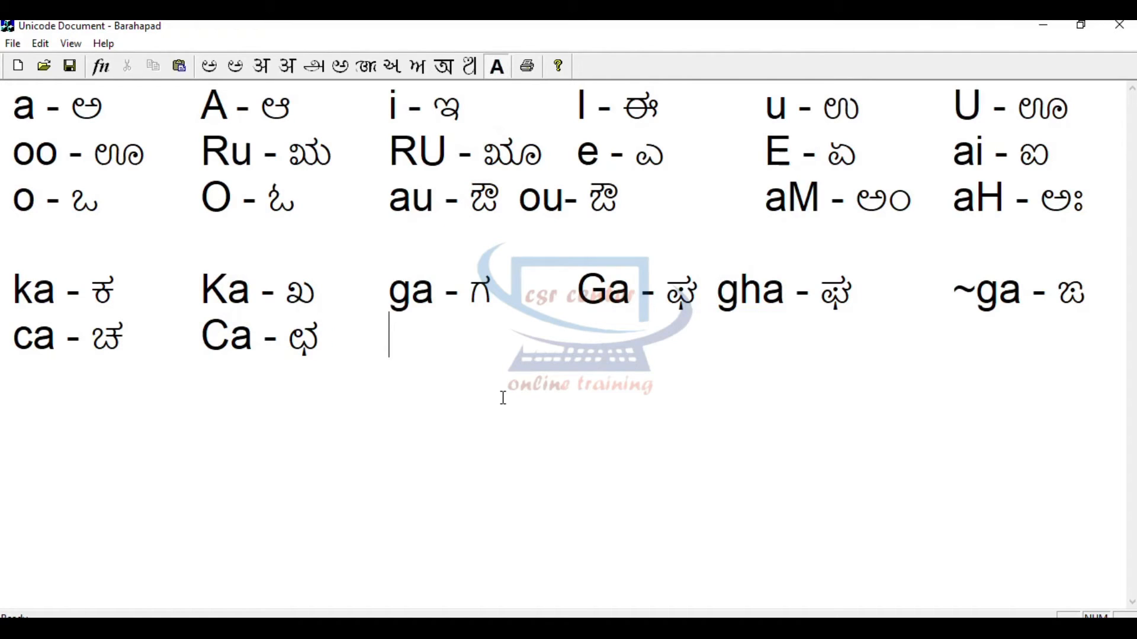
- Add the entry "ja - ಜ" to the second consonant line, with the consonant in Kannada script, followed by a tab
type("ja -")
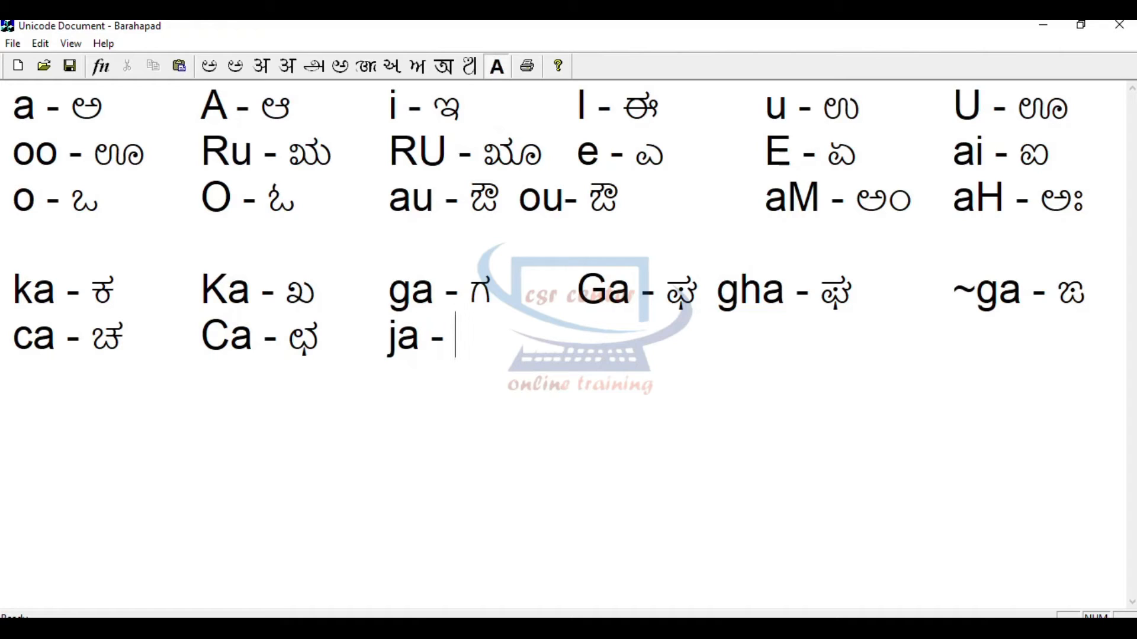
key("F11")
type("ja")
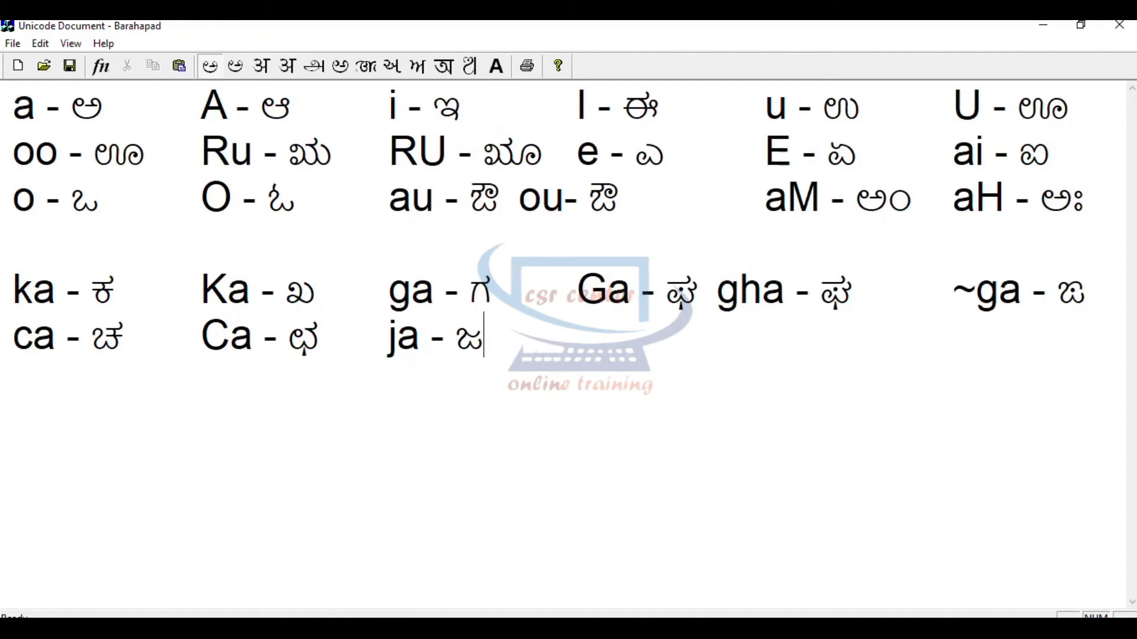
key("F11")
key("Tab")
- Add the entry "Ja - ಝ" to the second consonant line, with the consonant in Kannada script, and return to English input
key("Caps_Lock")
type("Ja -")
key("F11")
type("J")
key("Caps_Lock")
type("u")
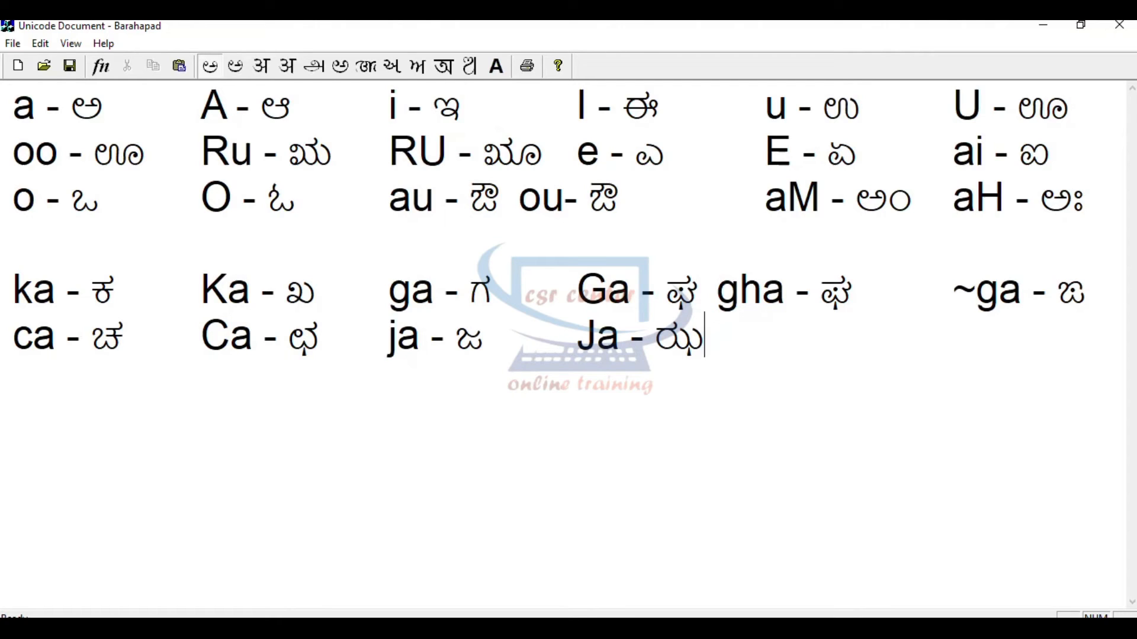
key("F11")
- Add the alternative spelling "jha - ಝ" beside the "Ja" entry, with the consonant in Kannada script, followed by a tab
type("j")
type("h")
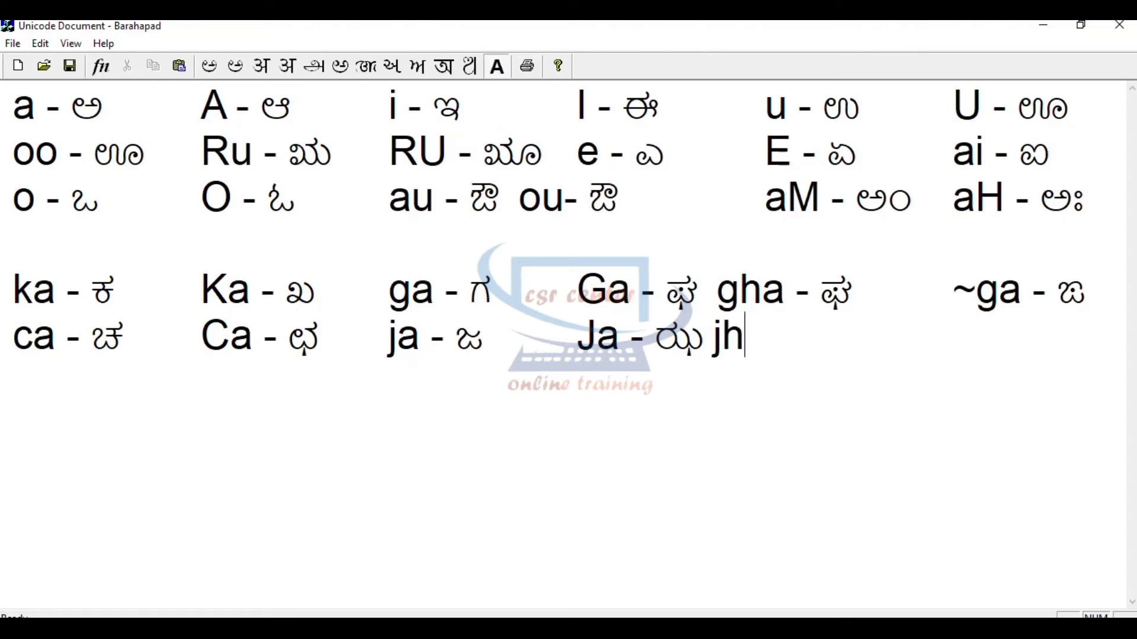
type("a -")
key("F11")
type("jha - ಝ")
key("Tab")
key("F11")
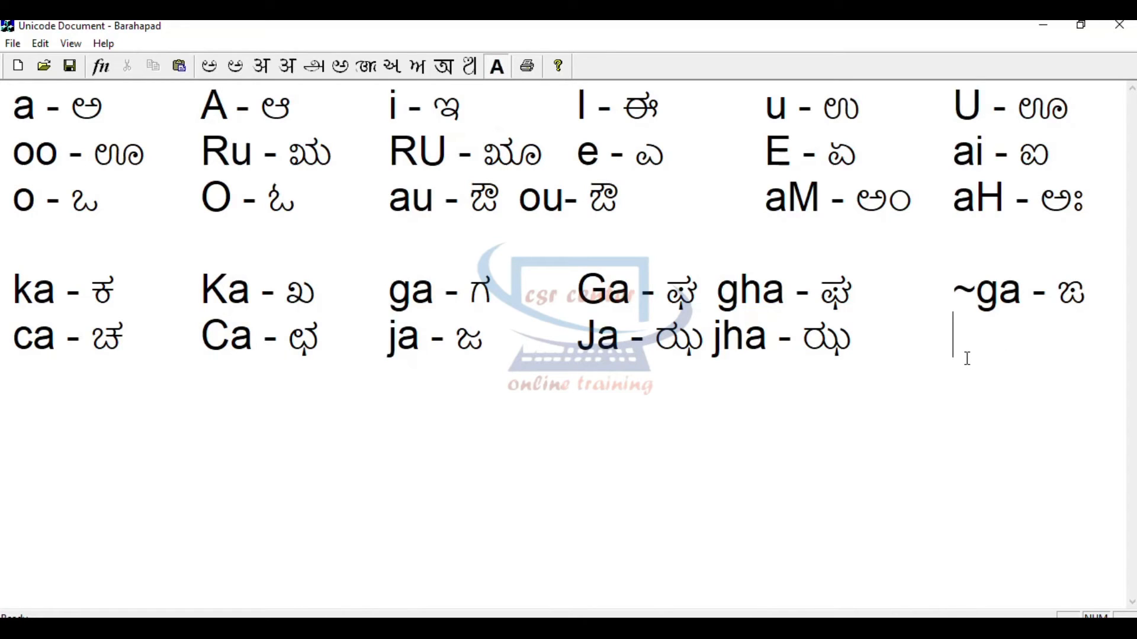
- Finish the second consonant line with "~ja - ಞ", its consonant in Kannada script, and start a new line in English input
type("~")
type("ja")
type(" -")
key("F11")
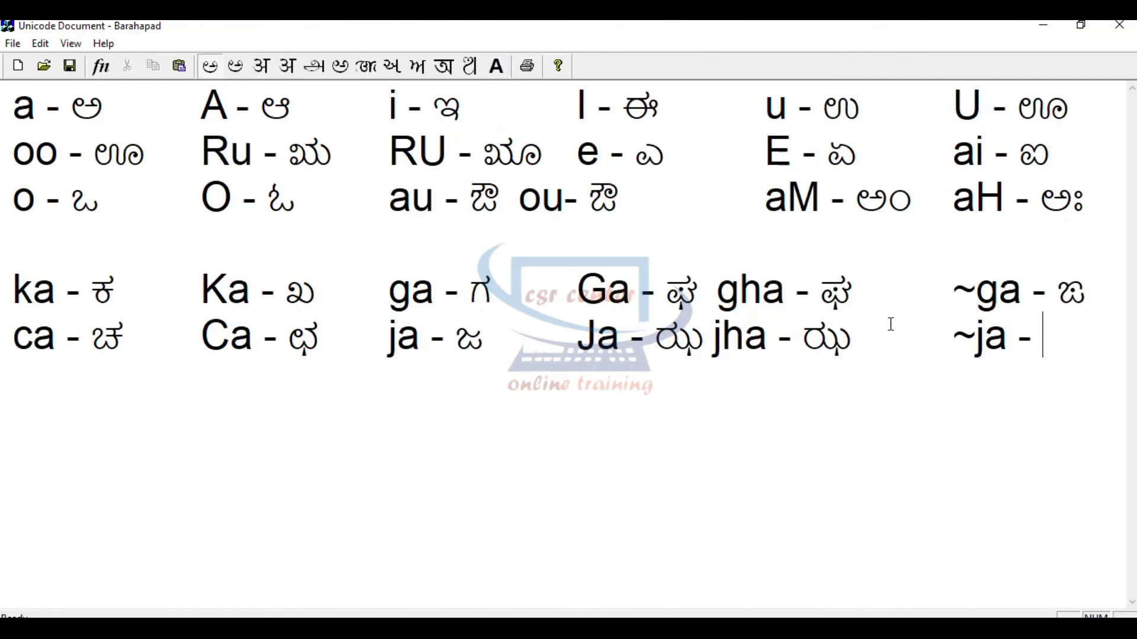
type("~j")
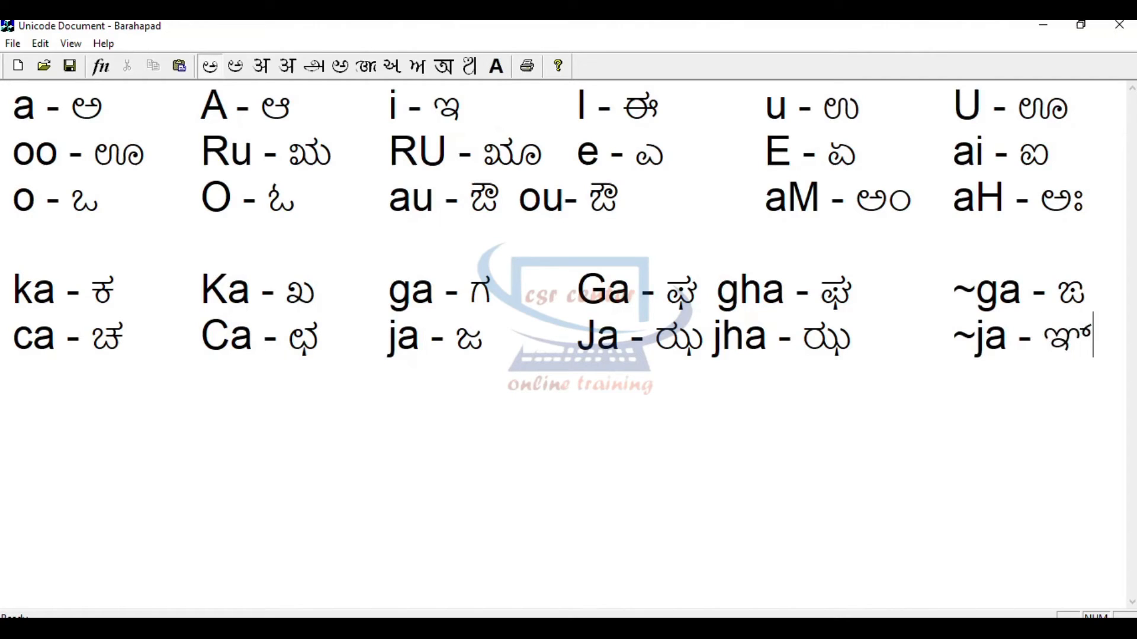
type("a")
key("F11")
key("Return")
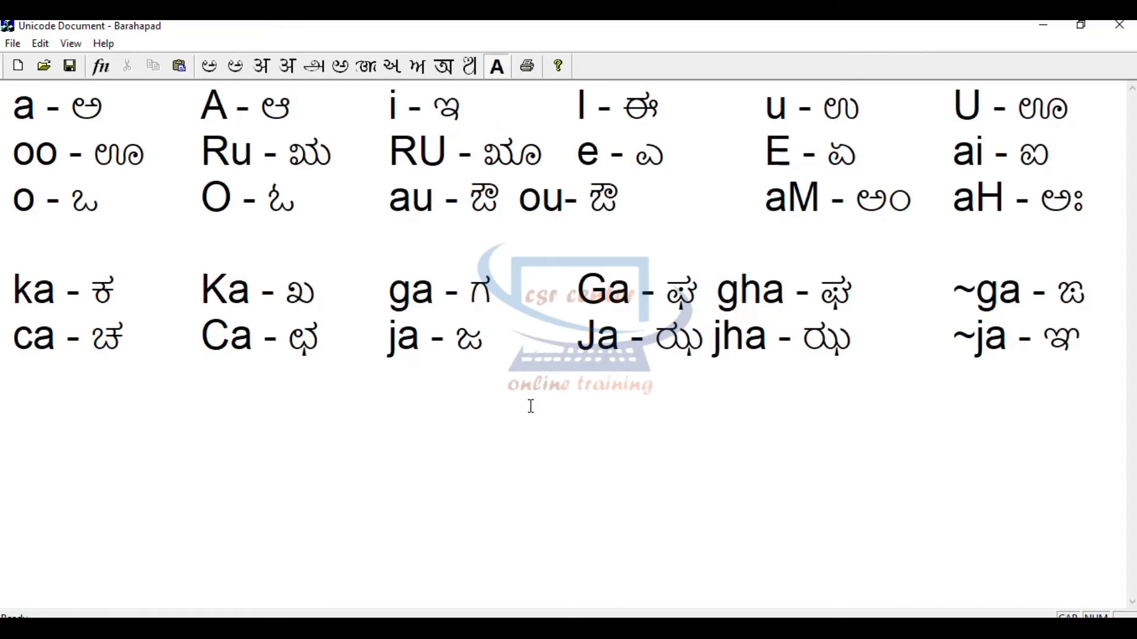
- Start the third consonant line with the entry "Ta - ಟ", its consonant in Kannada script, followed by a tab
type("Ta -")
key("F11")
type("Ta")
key("Tab")
key("F11")
- Add the entry "Tha - ಠ" to the third consonant line, with the consonant in Kannada script, followed by a tab
type("Th")
type("a -")
key("F11")
type("Tha")
key("BackSpace")
type("Tha")
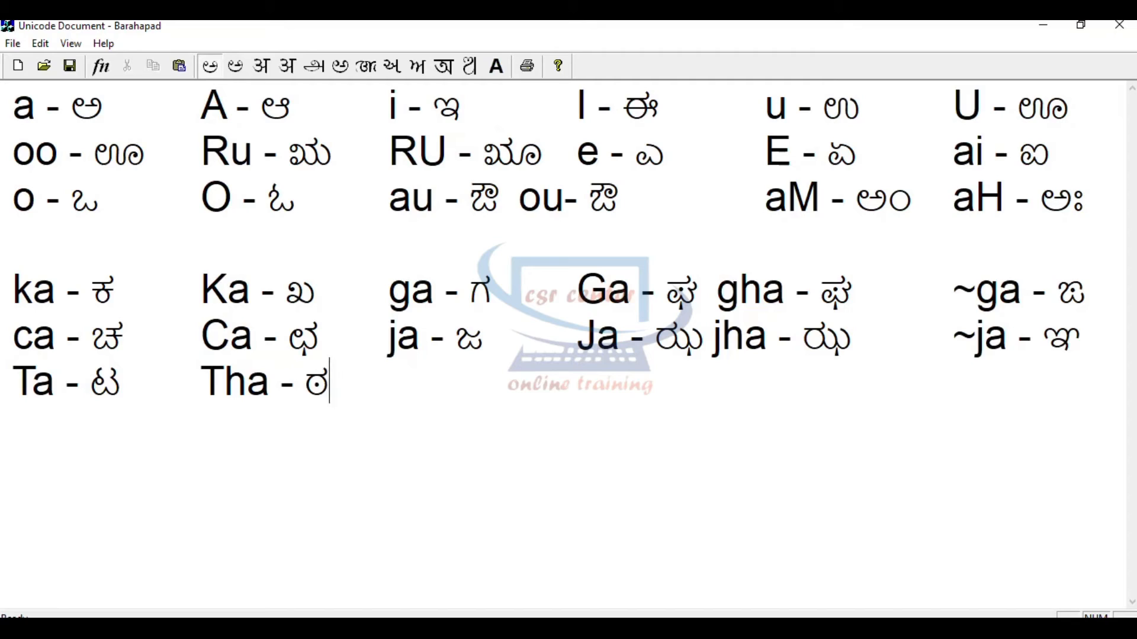
key("Tab")
key("F11")
- Add the entry "Da - ಡ" to the third consonant line, with the consonant in Kannada script, followed by a tab
type("Da -")
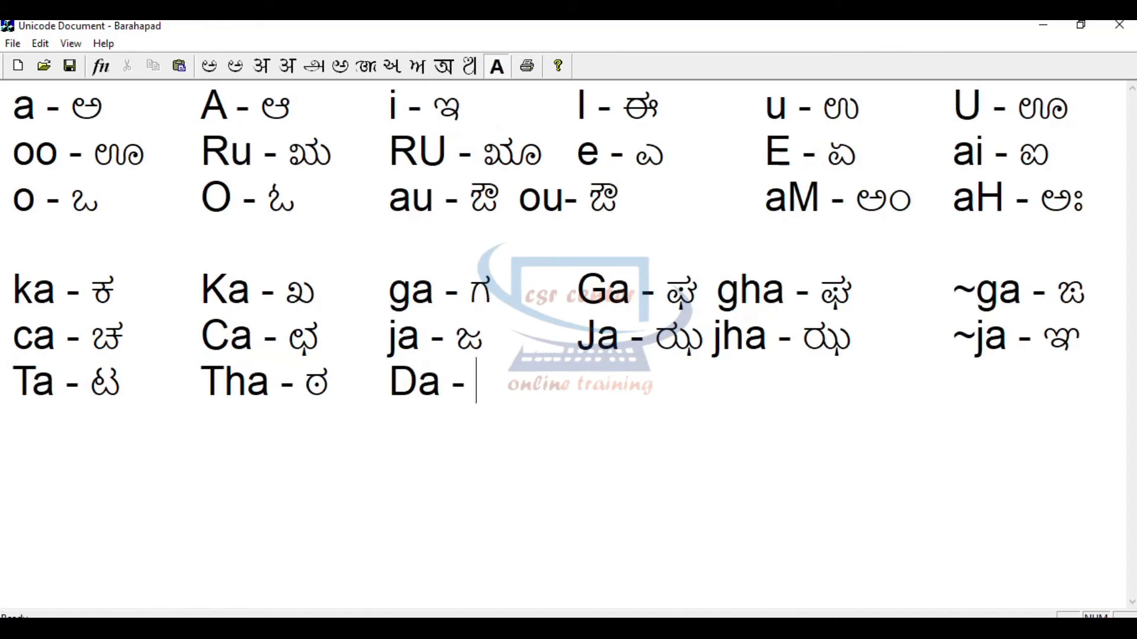
key("F11")
type("Da")
key("Tab")
key("F11")
- Add the entry "Dha - ಢ" to the third consonant line, with the consonant in Kannada script, followed by a tab
type("D")
key("Caps_Lock")
type("ha -")
key("F11")
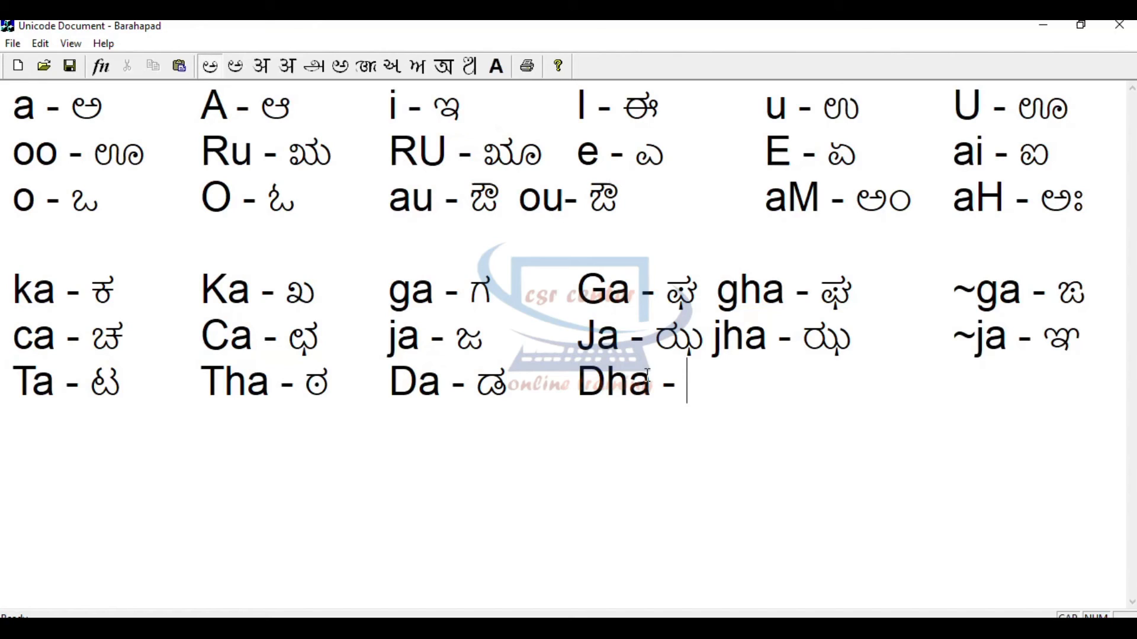
type("Dha")
type("ha")
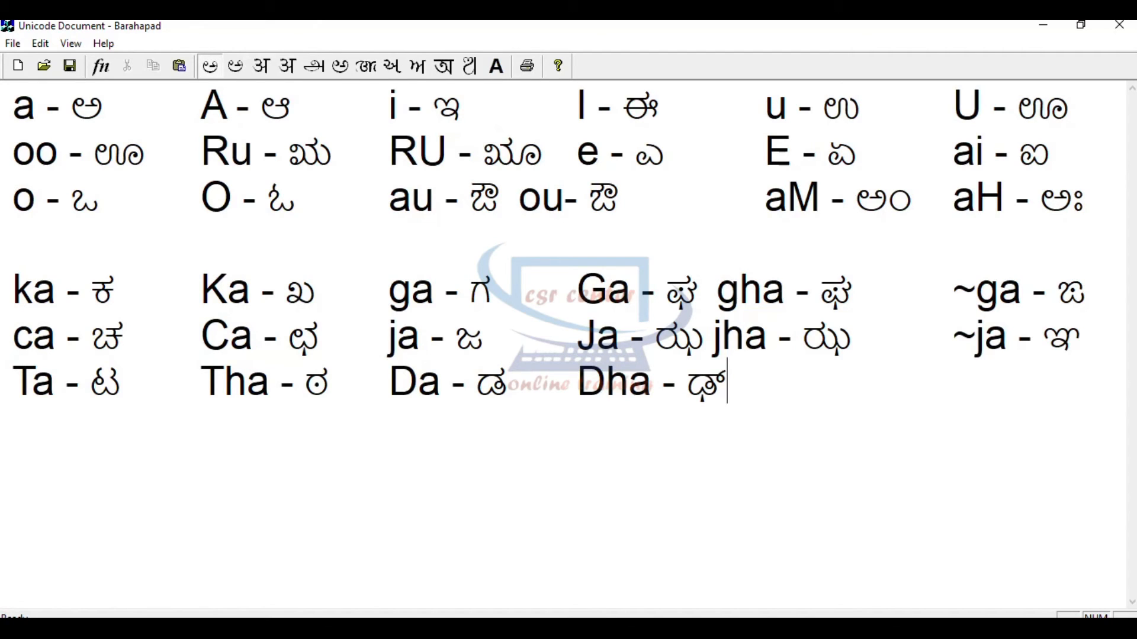
key("Tab")
key("F11")
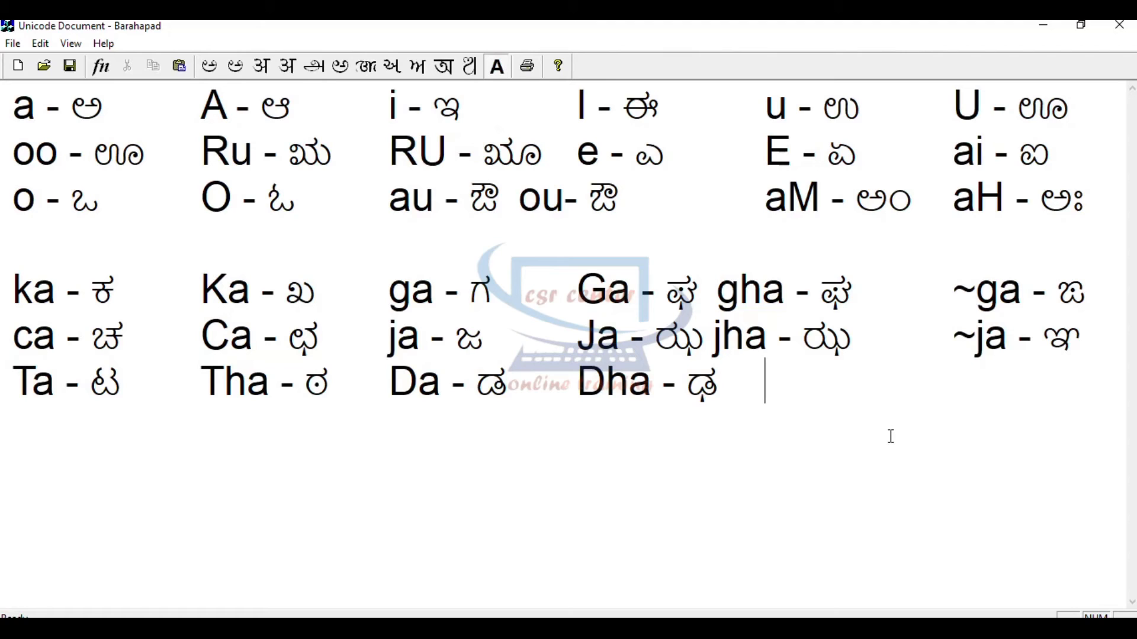
- Finish the third consonant line with "Na - ಣ", its consonant in Kannada script, and start a new line in English input
type("Na -")
key("F11")
key("Caps_Lock")
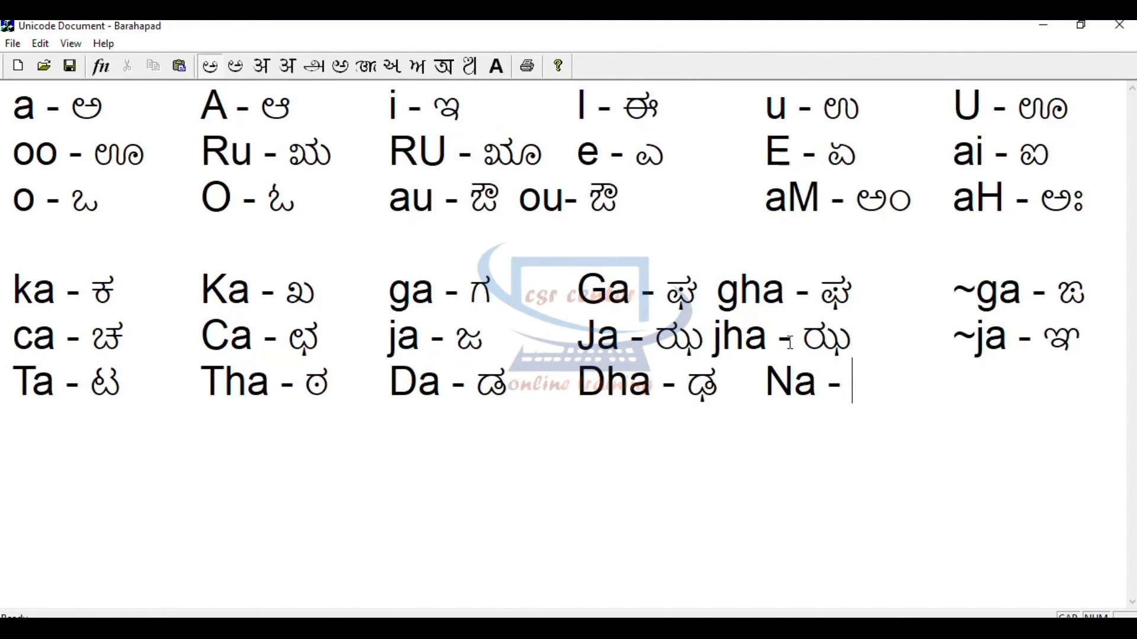
type("N")
key("Caps_Lock")
type("a")
key("F11")
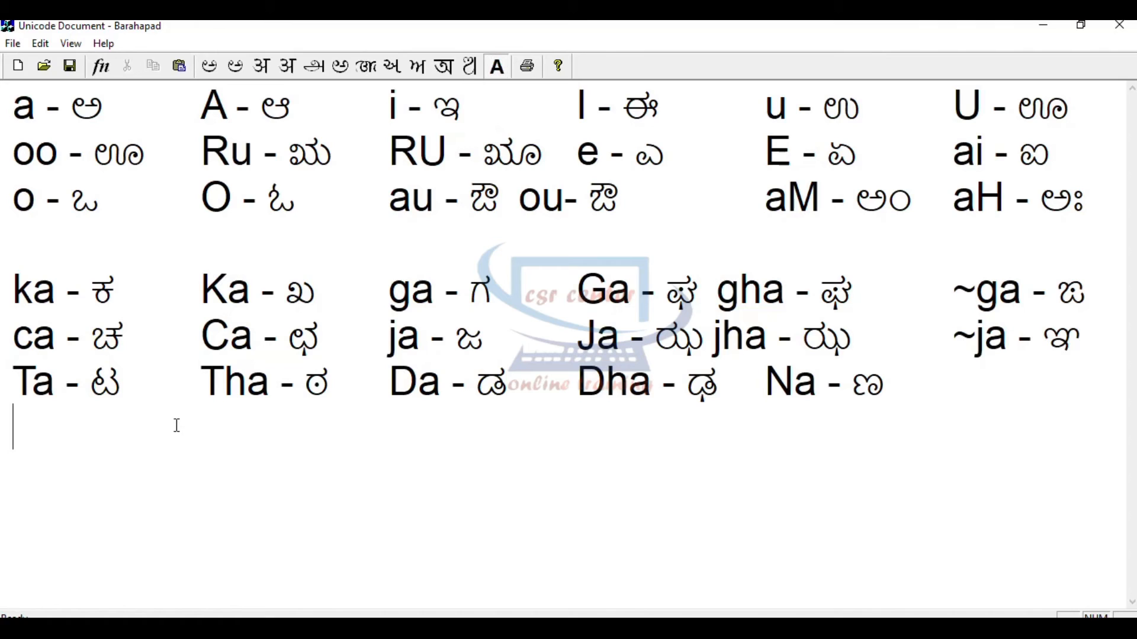
- Start the fourth consonant line with the entry "ta - ತ", its consonant in Kannada script, followed by a tab
type("ta")
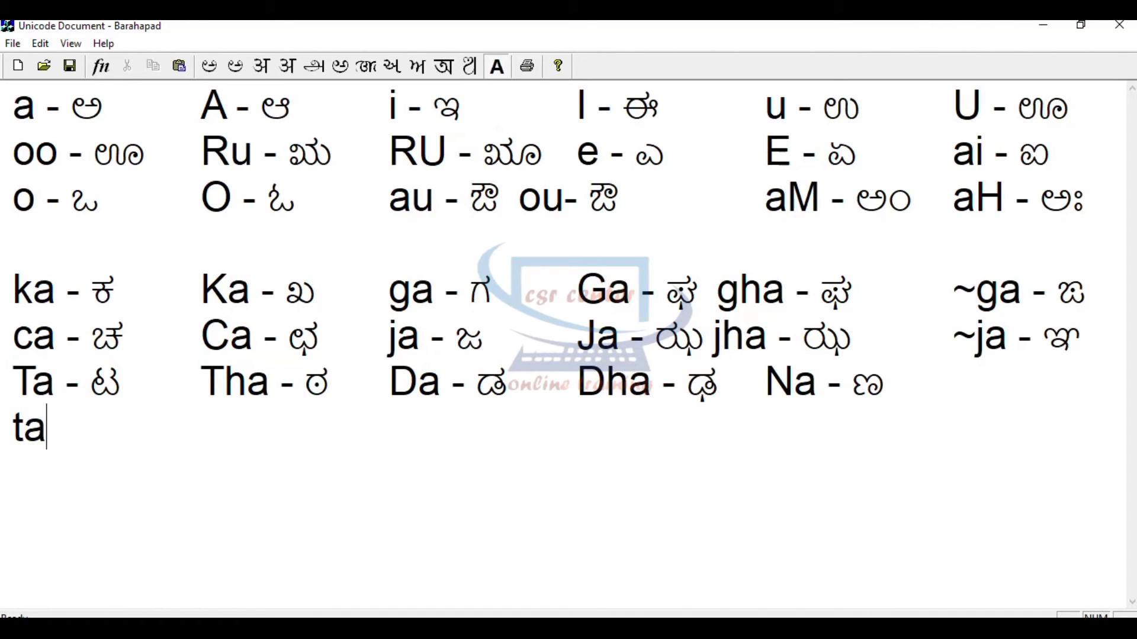
key("F11")
type("- ta")
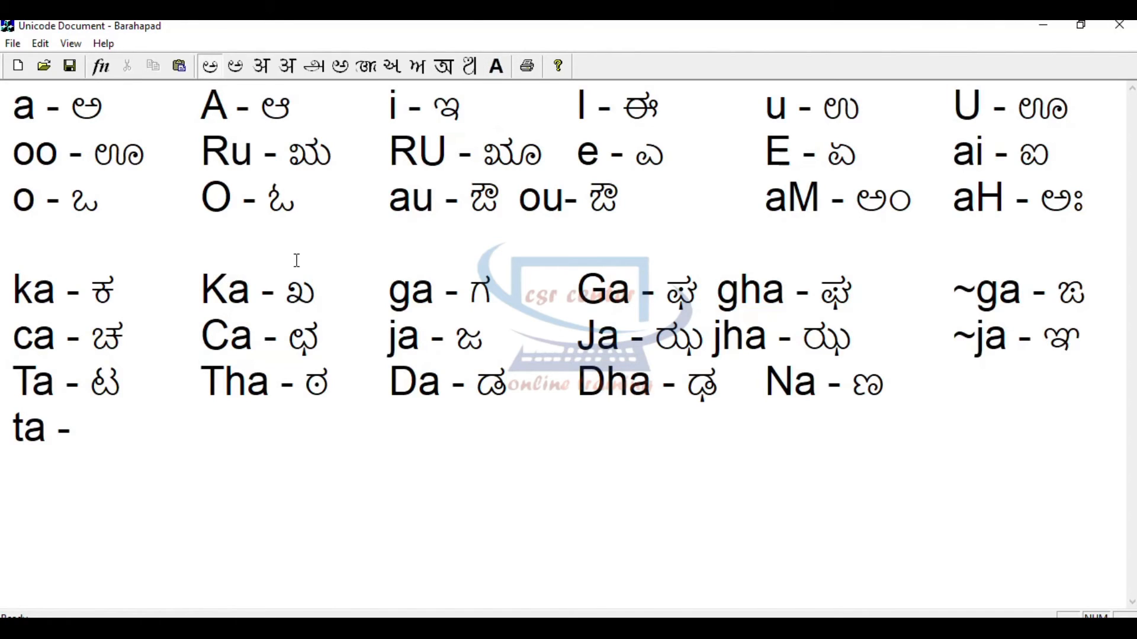
key("Tab")
key("F11")
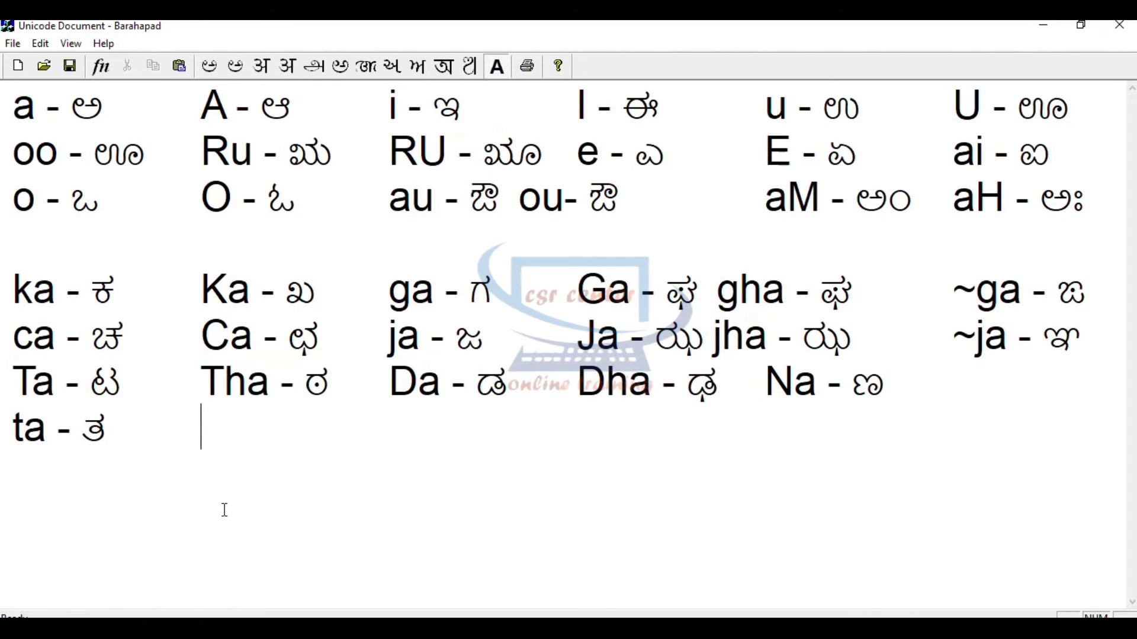
- Add the entry "tha - ಥ" to the fourth consonant line, with the consonant in Kannada script, followed by a tab
type("t")
type("h")
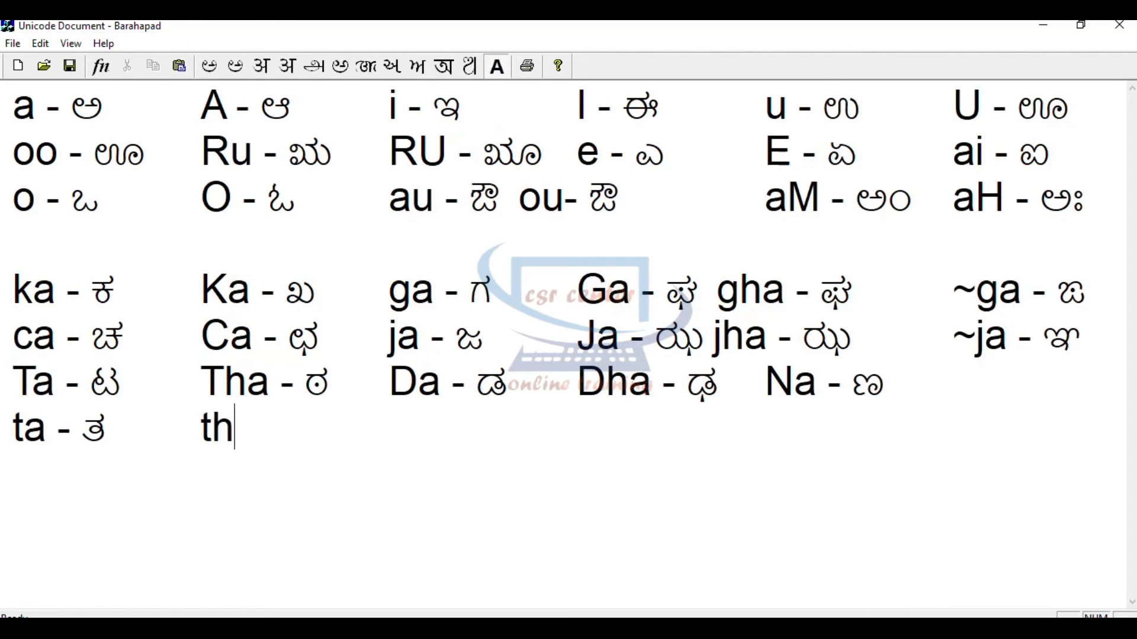
type("a - ")
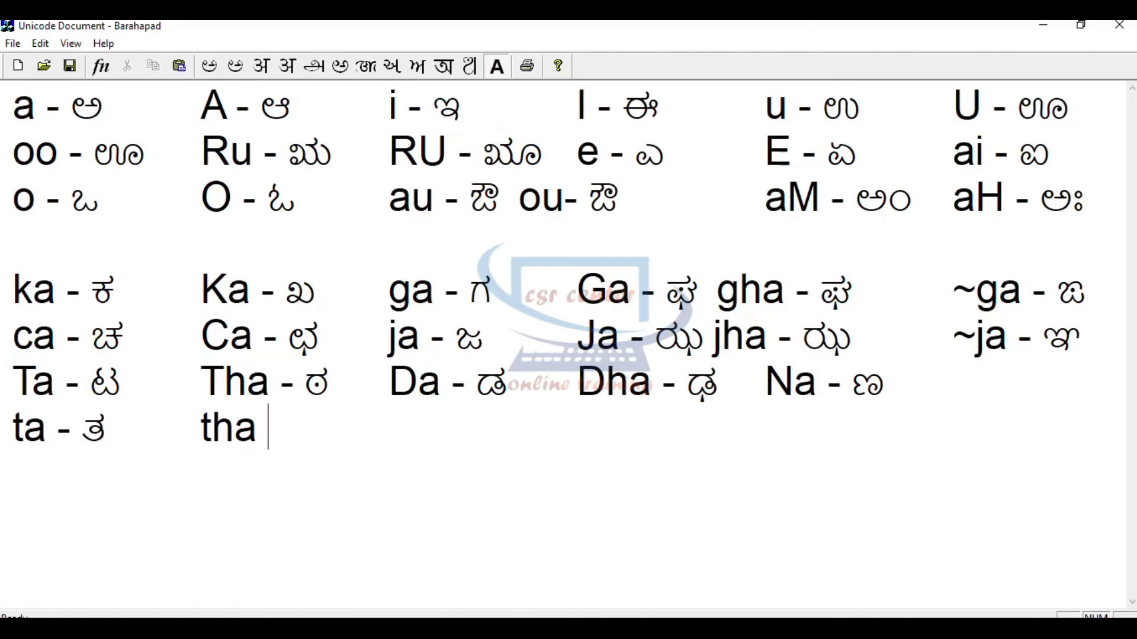
type("tha")
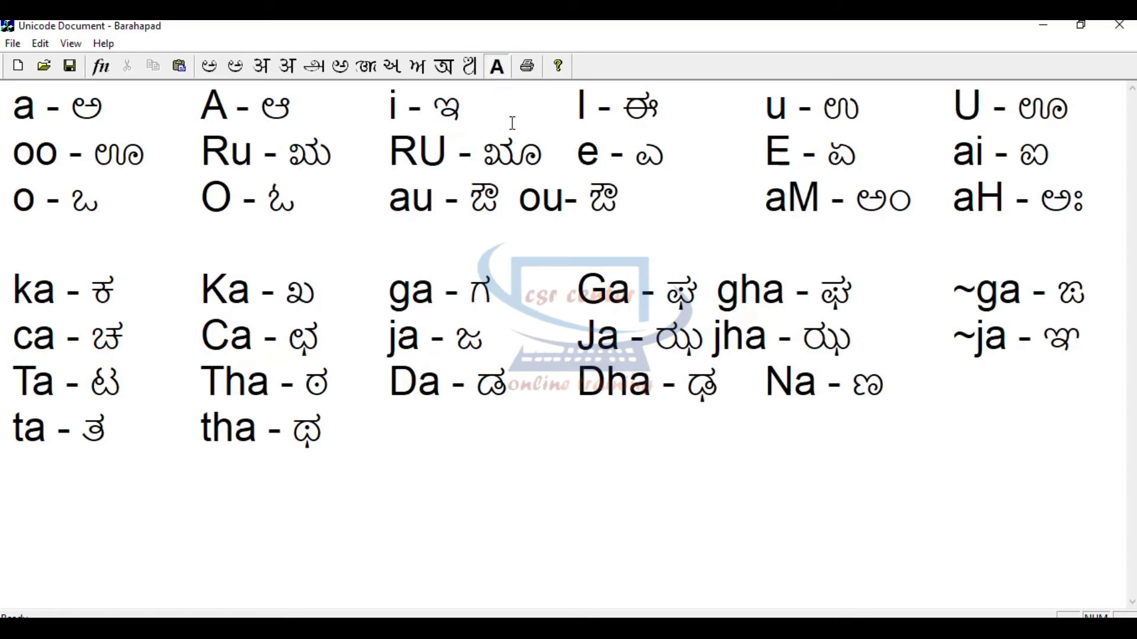
- Add the entry "da - ದ" to the fourth consonant line, with the consonant in Kannada script, followed by a tab
type("da -")
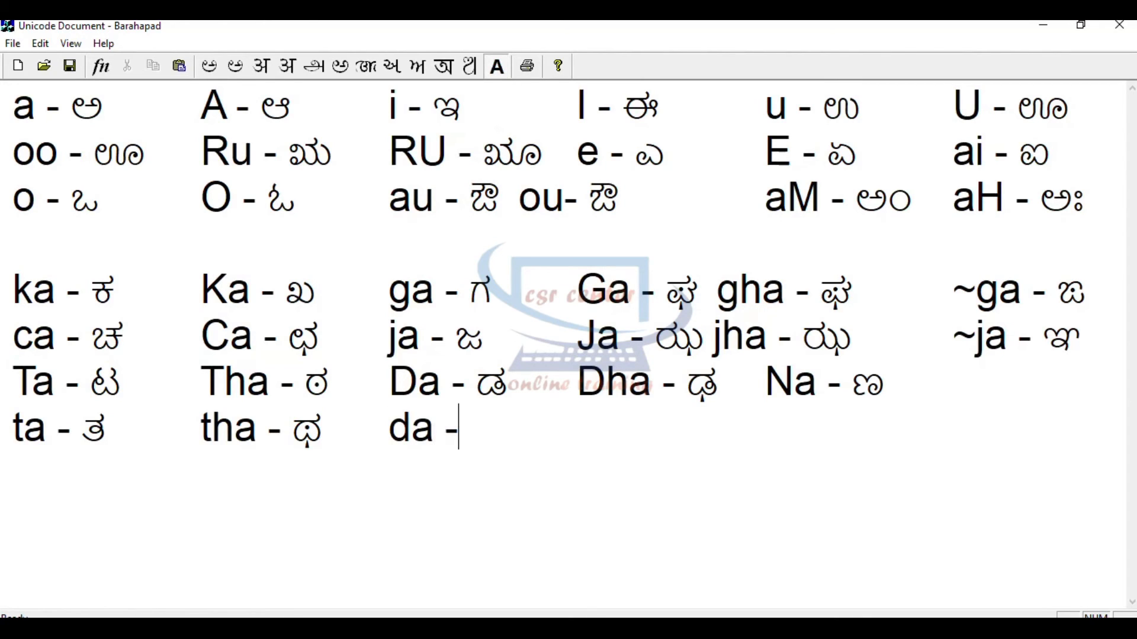
key("F11")
type("da")
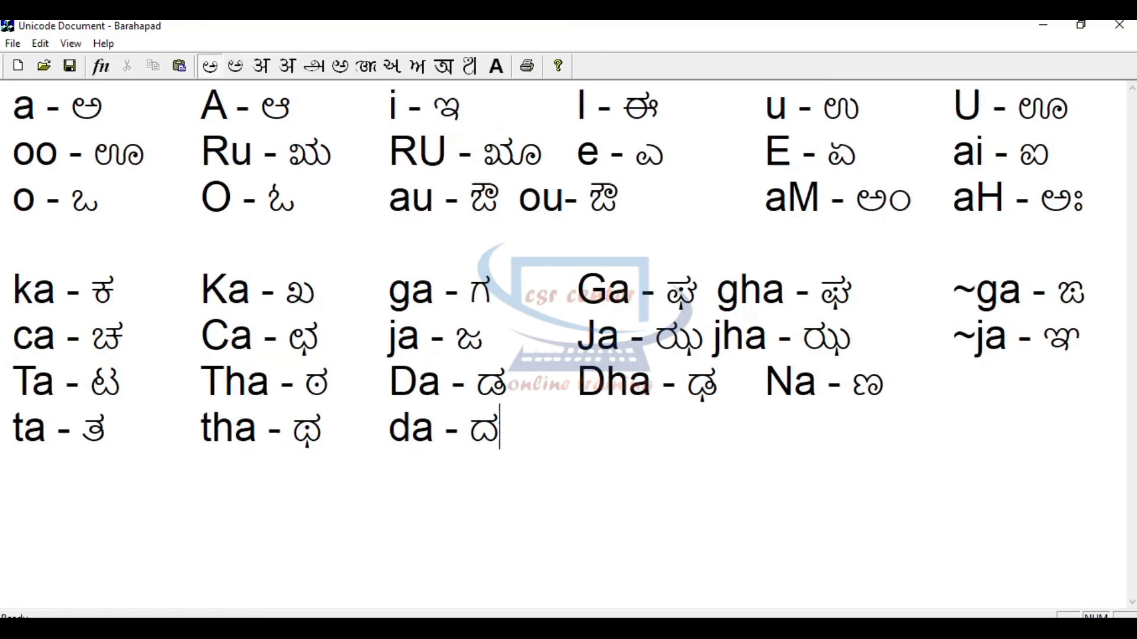
key("Tab")
key("F11")
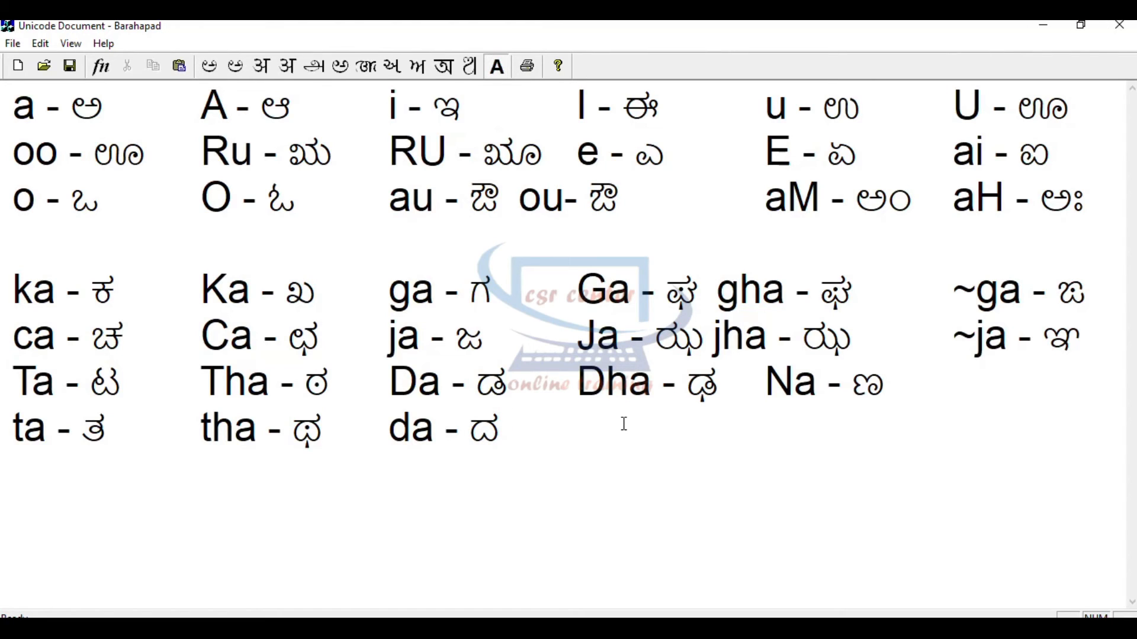
- Add the entry "dha - ಧ" to the fourth consonant line, with the consonant in Kannada script, followed by a tab
type("dha -")
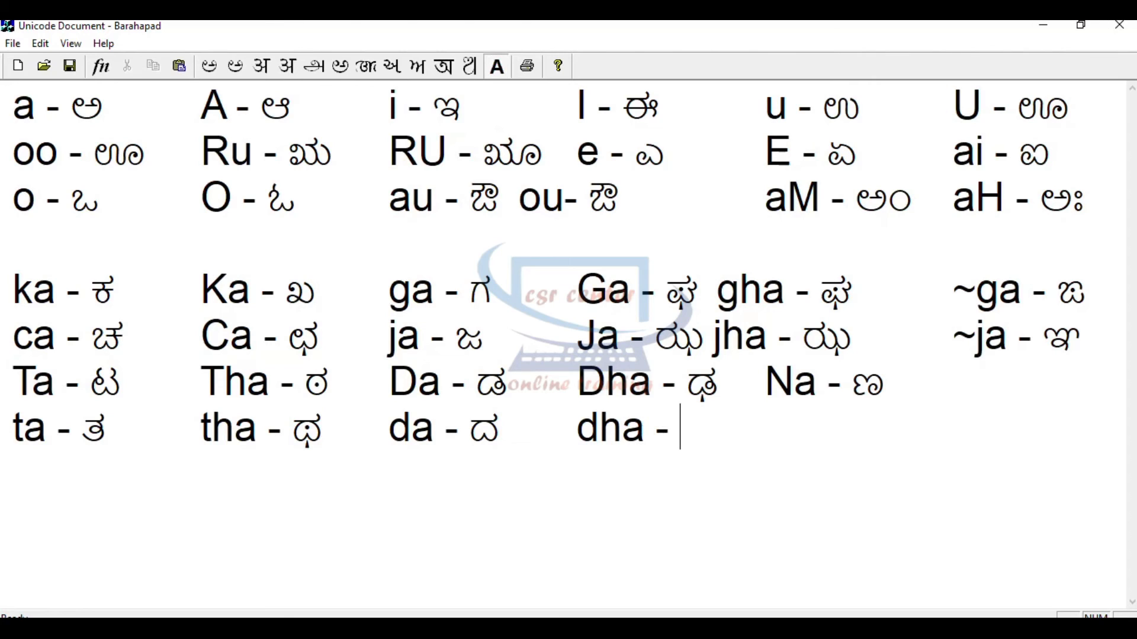
key("F11")
type("dha")
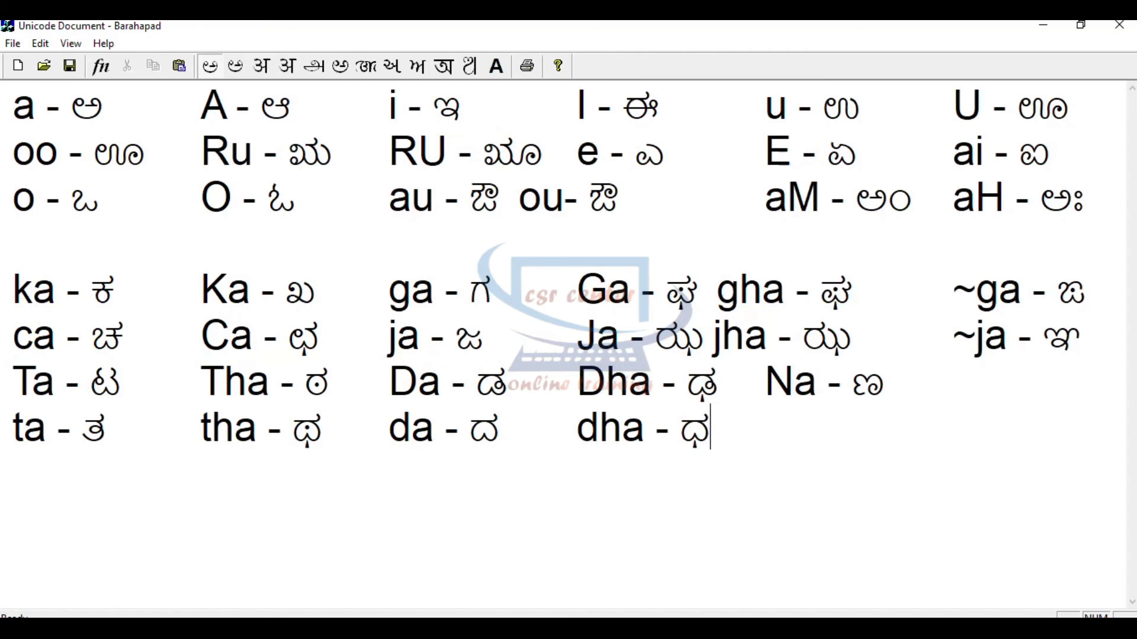
key("F11")
key("Tab")
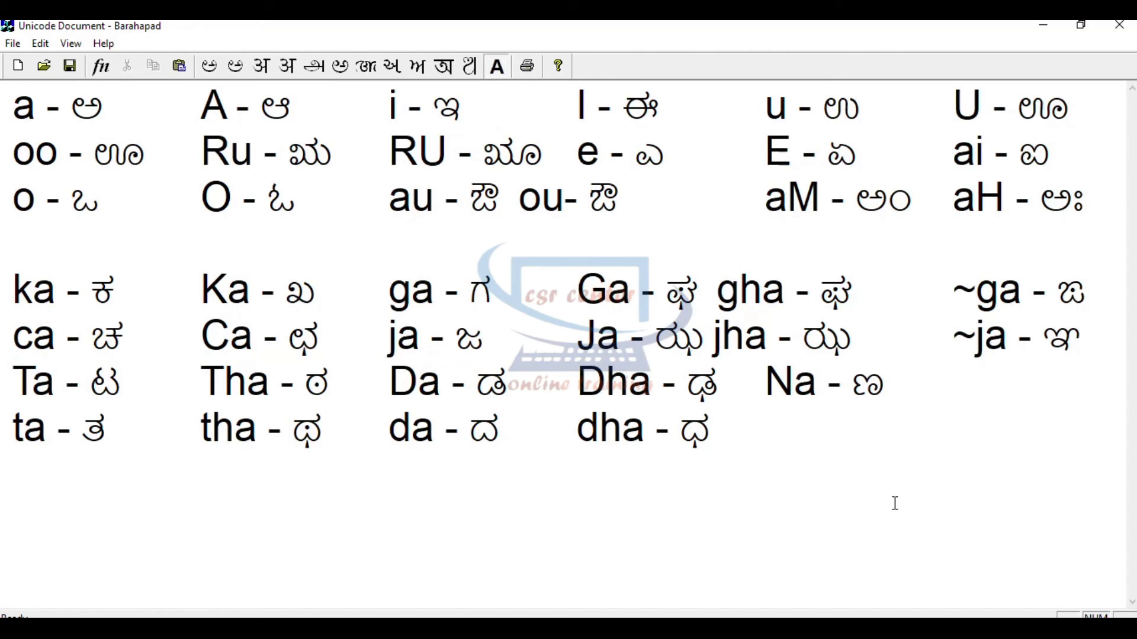
- Finish the fourth consonant line with "na - ನ", its consonant in Kannada script, and start a new line in English input
type("na -")
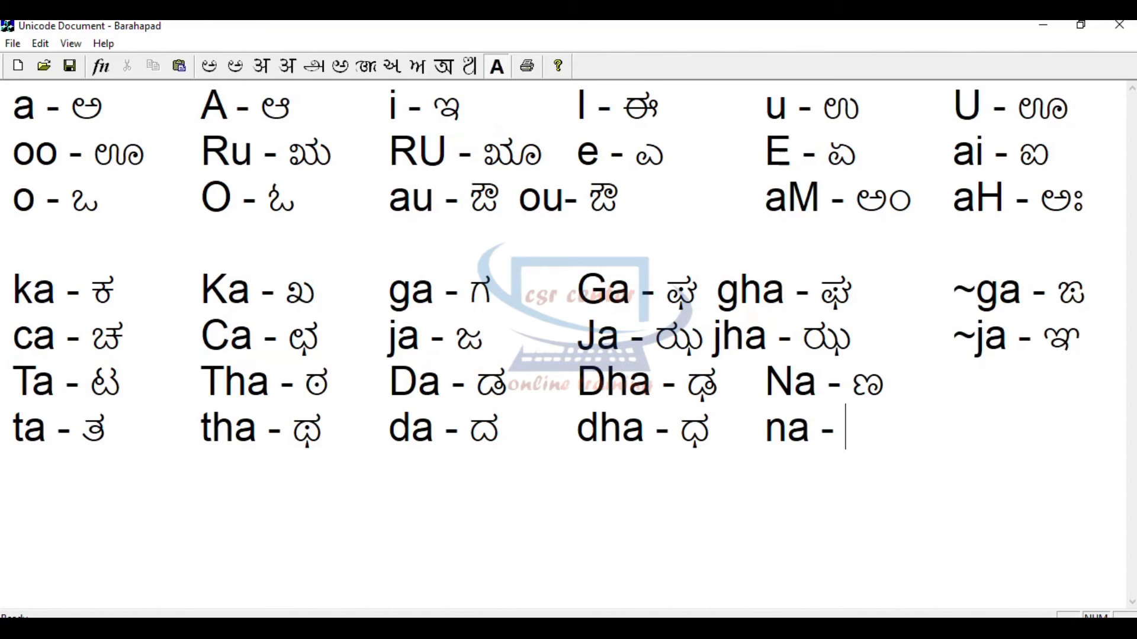
key("F11")
type("na")
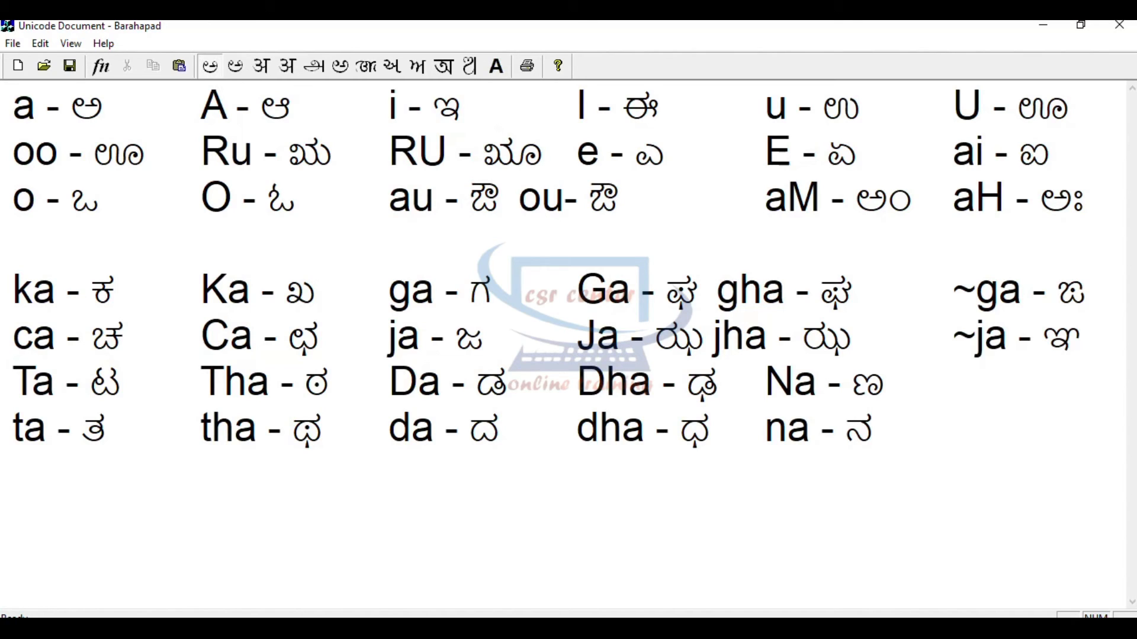
key("F11")
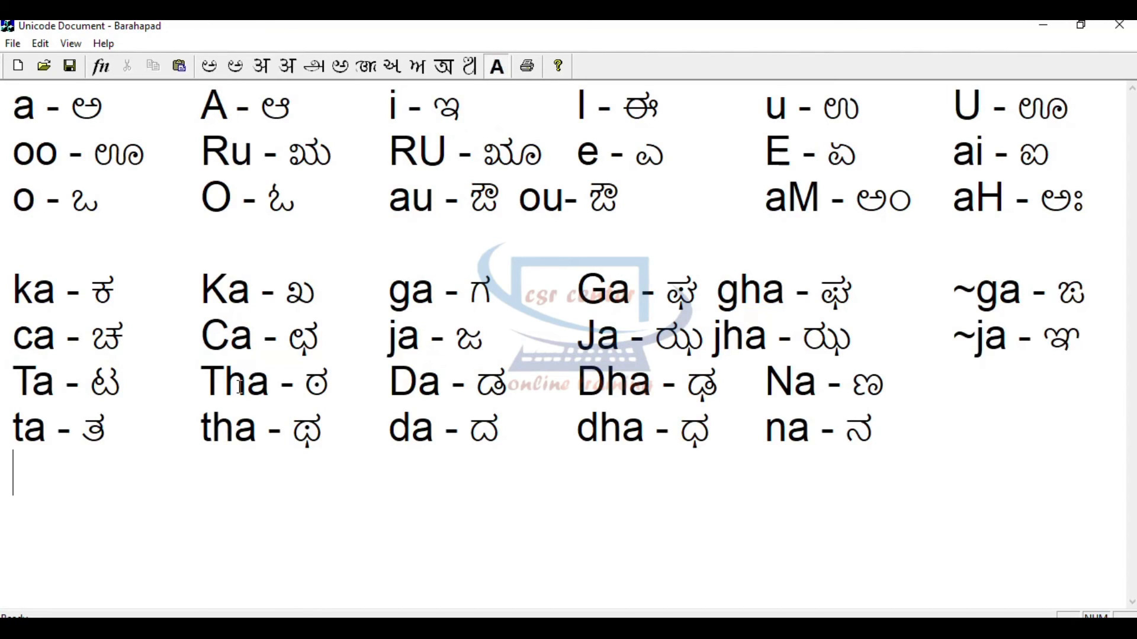
- Start the fifth consonant line with the entry "pa - ಪ", its consonant in Kannada script, and return to English input
type("pa ")
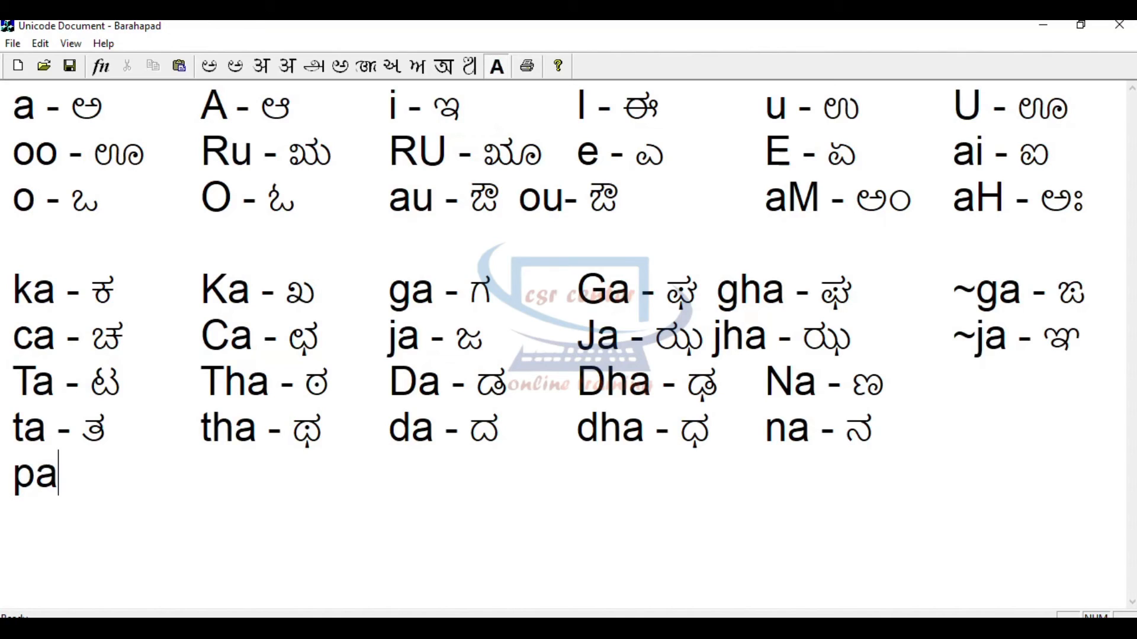
type("-")
key("F11")
type("pa")
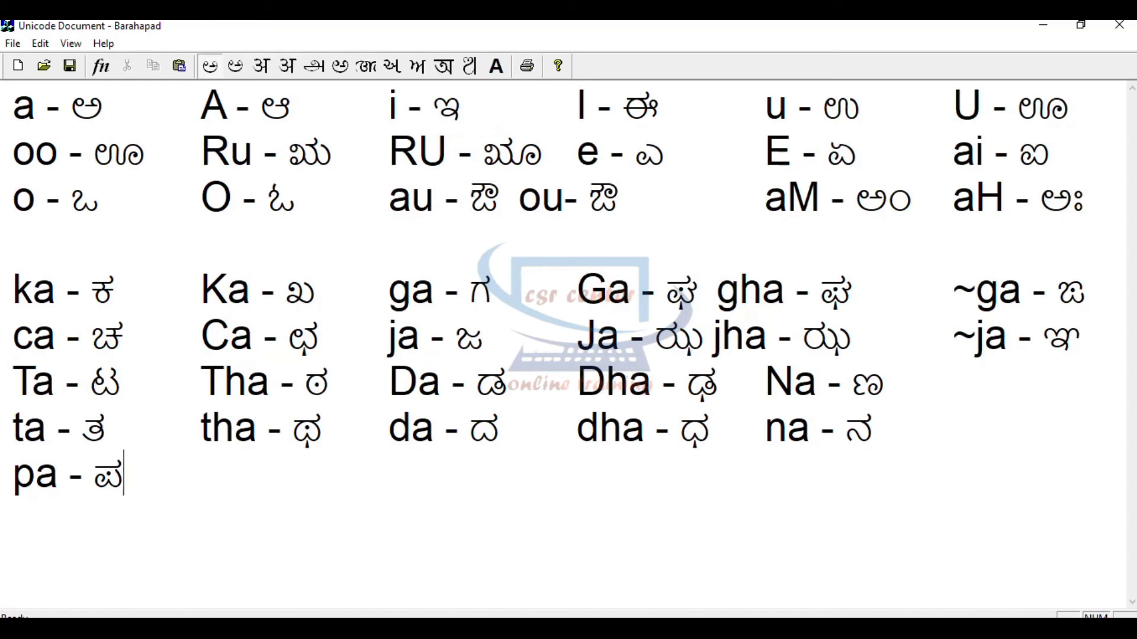
key("F11")
- Add the entry "Pa - ಫ" in the next column of the fifth consonant line, with the consonant in Kannada script, followed by a tab
type("P")
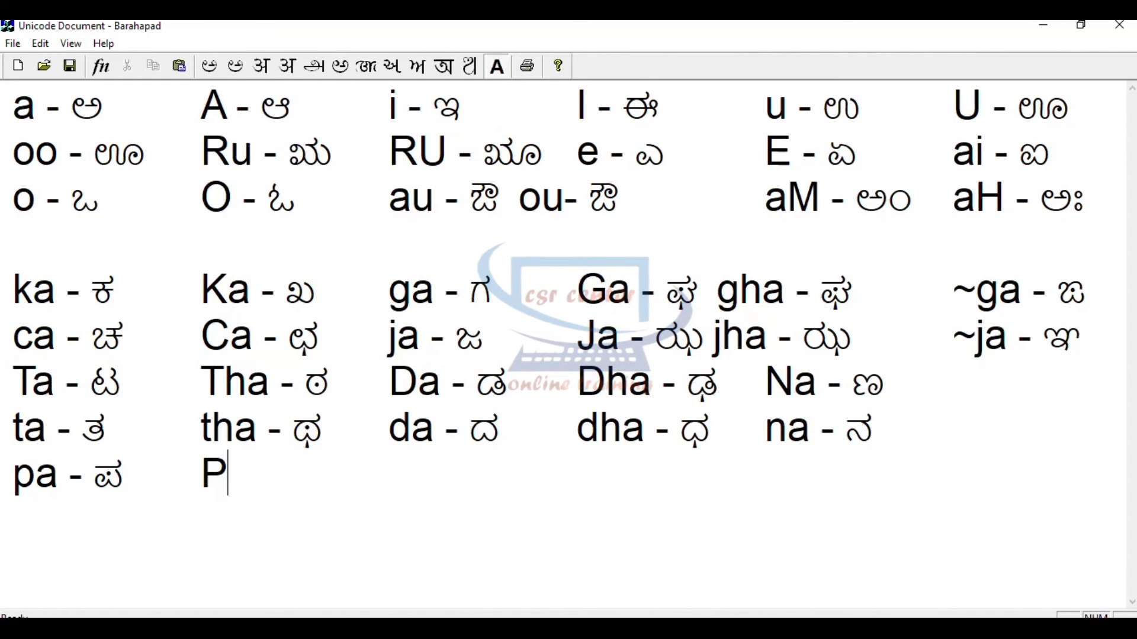
type("a -")
key("F11")
type("P")
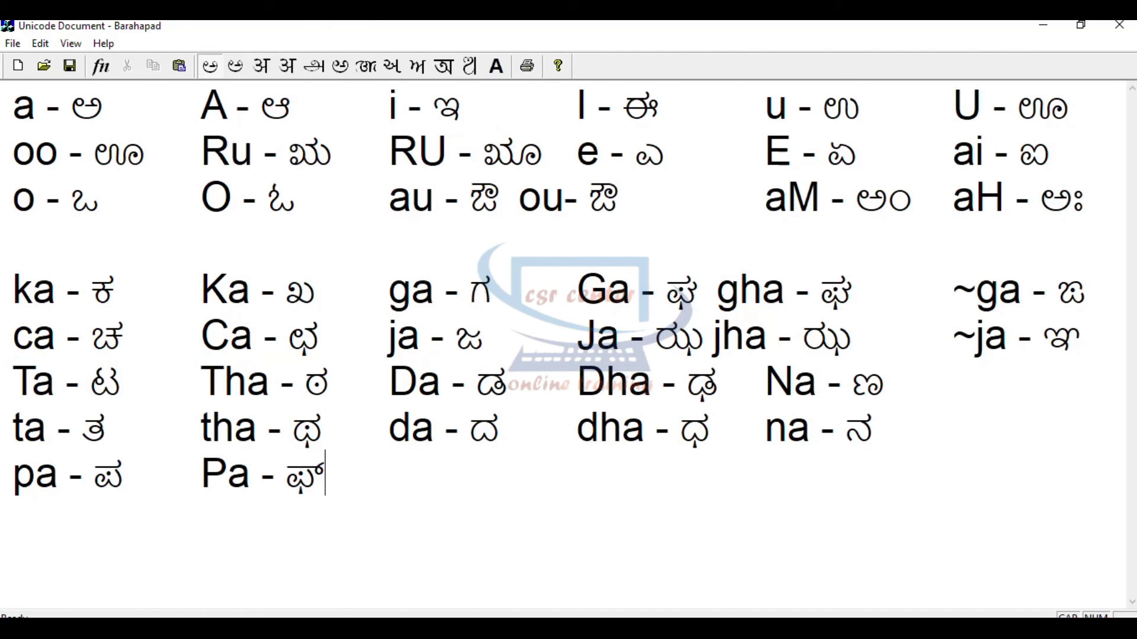
type("a")
key("Tab")
key("F11")
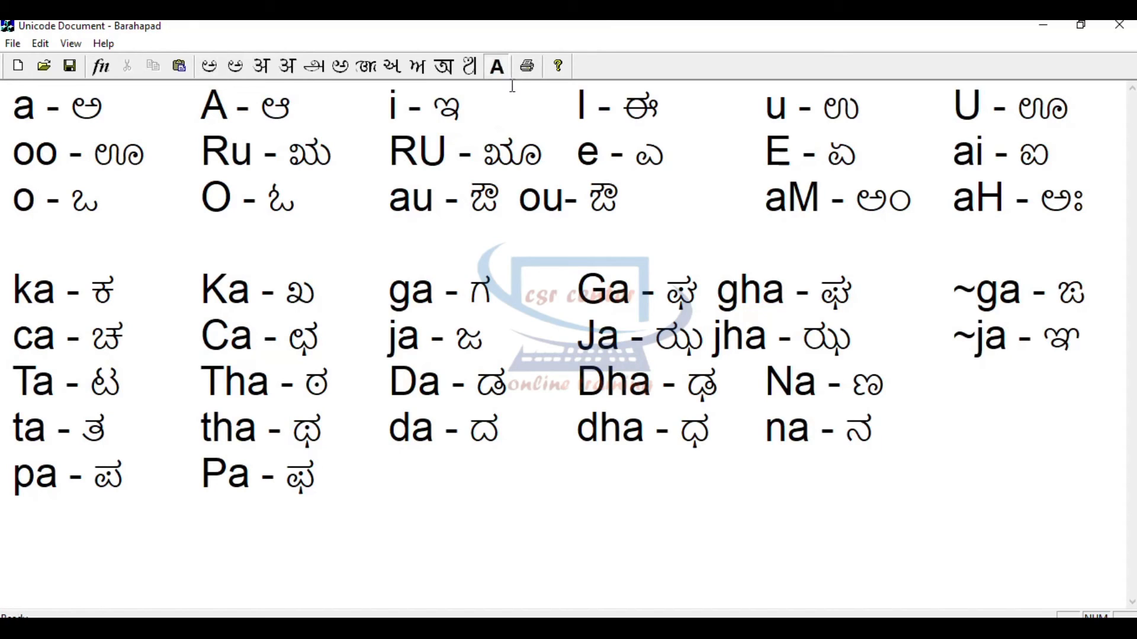
- Add the entry "ba - ಬ" to the fifth consonant line, with the consonant in Kannada script, followed by a tab
type("ba -")
key("F11")
type("ba")
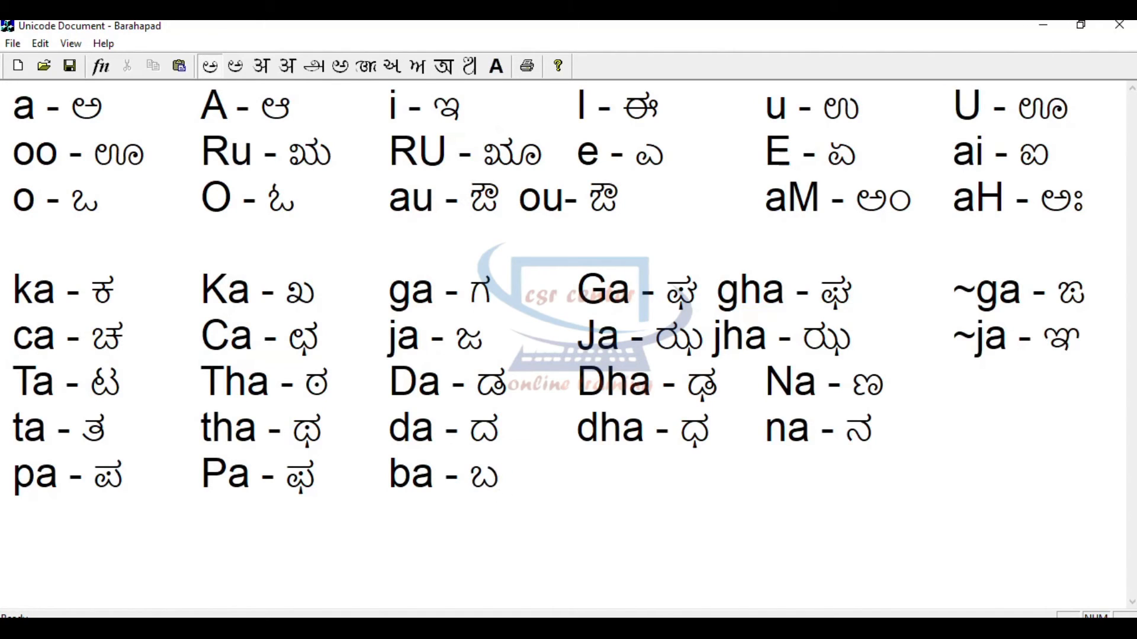
key("F11")
key("Tab")
- Add the entry "Ba - ಭ" to the fifth consonant line, with the consonant in Kannada script, followed by a space
type("B")
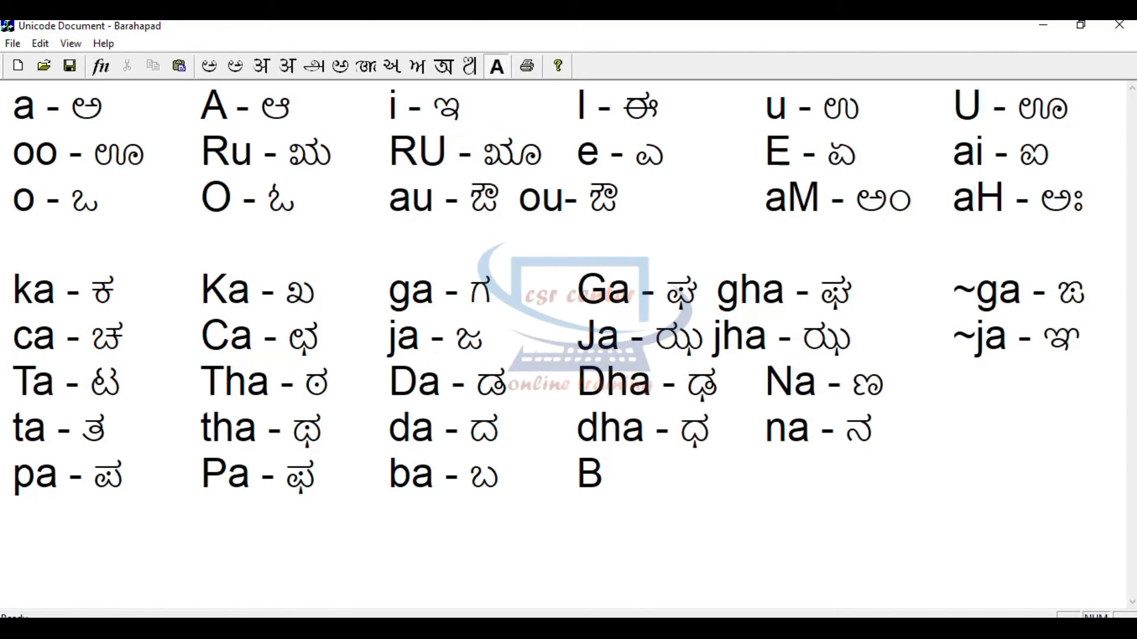
type("a -")
key("F11")
type("Ba - ಭ")
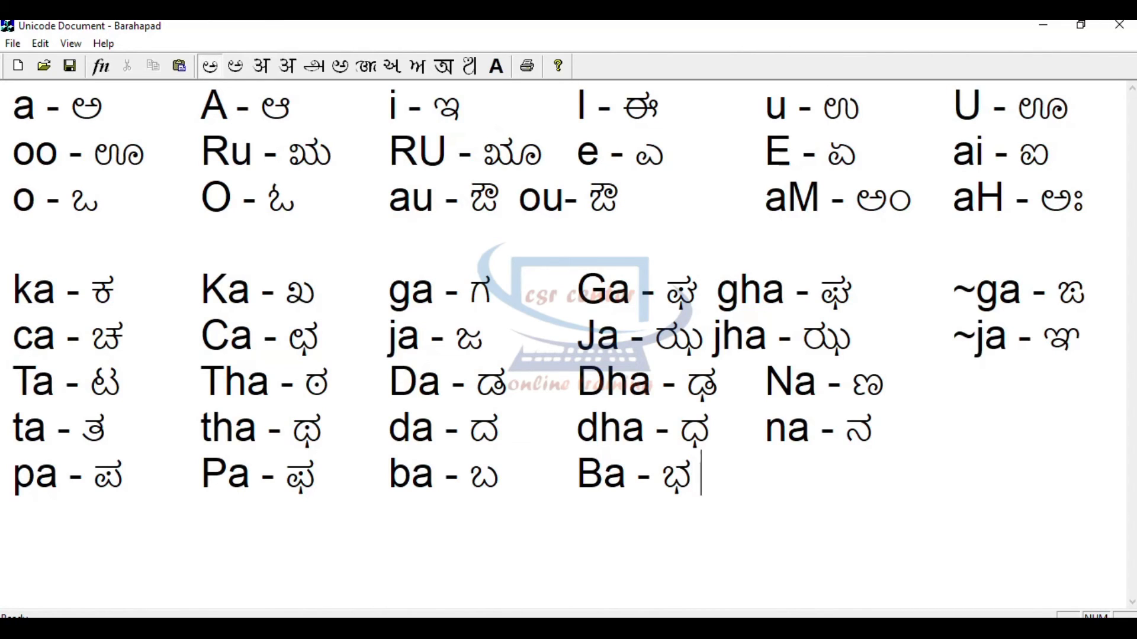
key("F11")
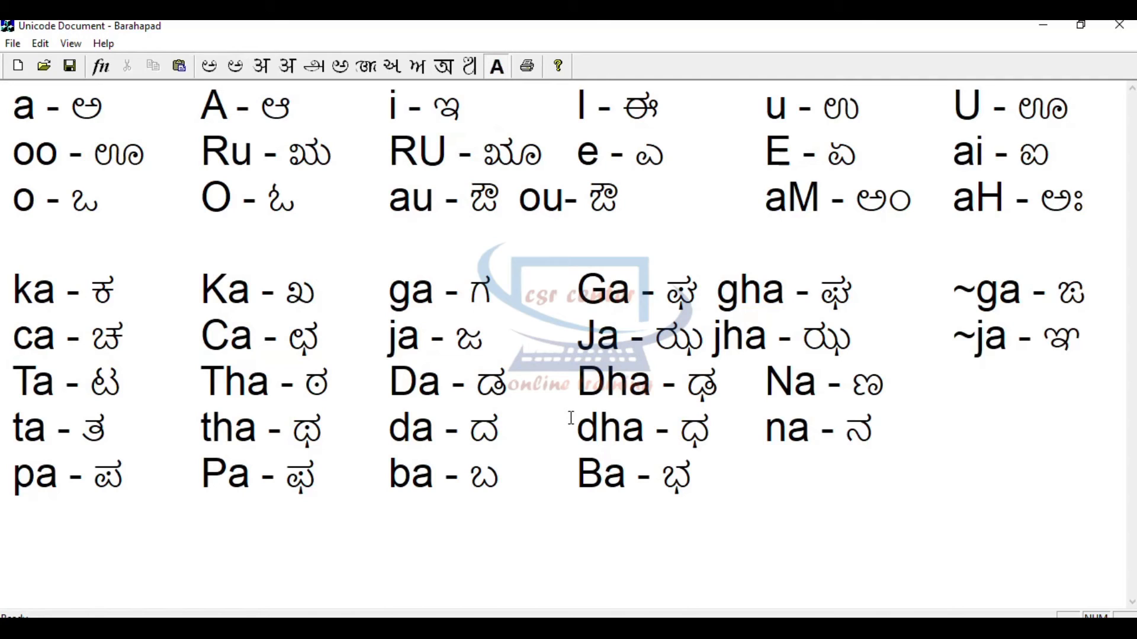
- Add the alternative spelling "bha - ಭ" beside the Ba entry, with the consonant in Kannada script, and return to English input
type("bha -")
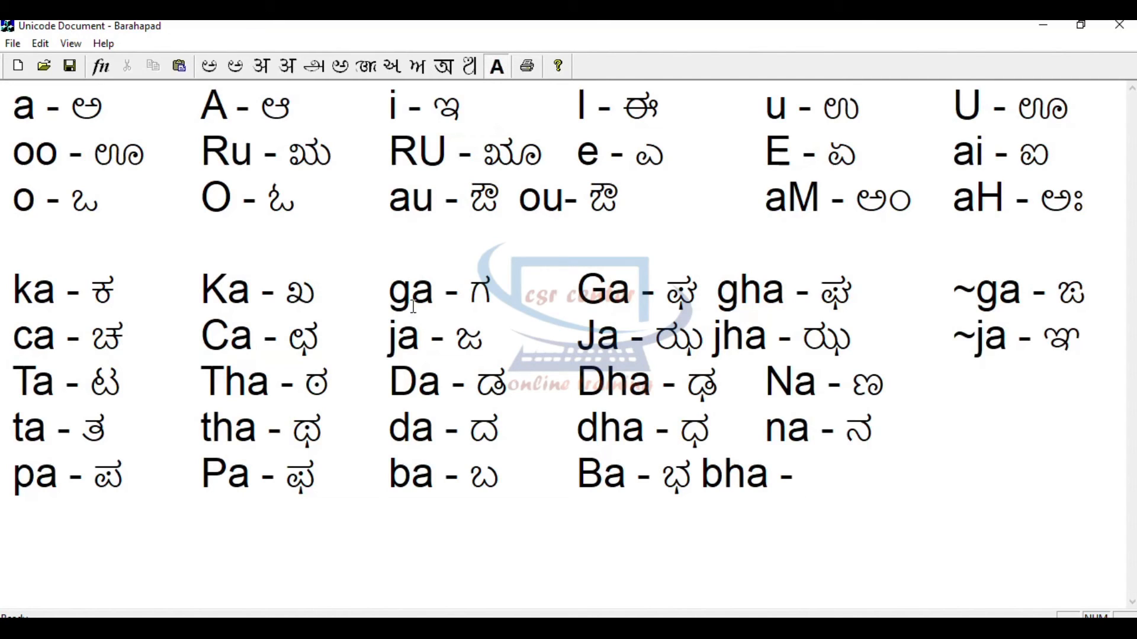
key("F11")
type("bha")
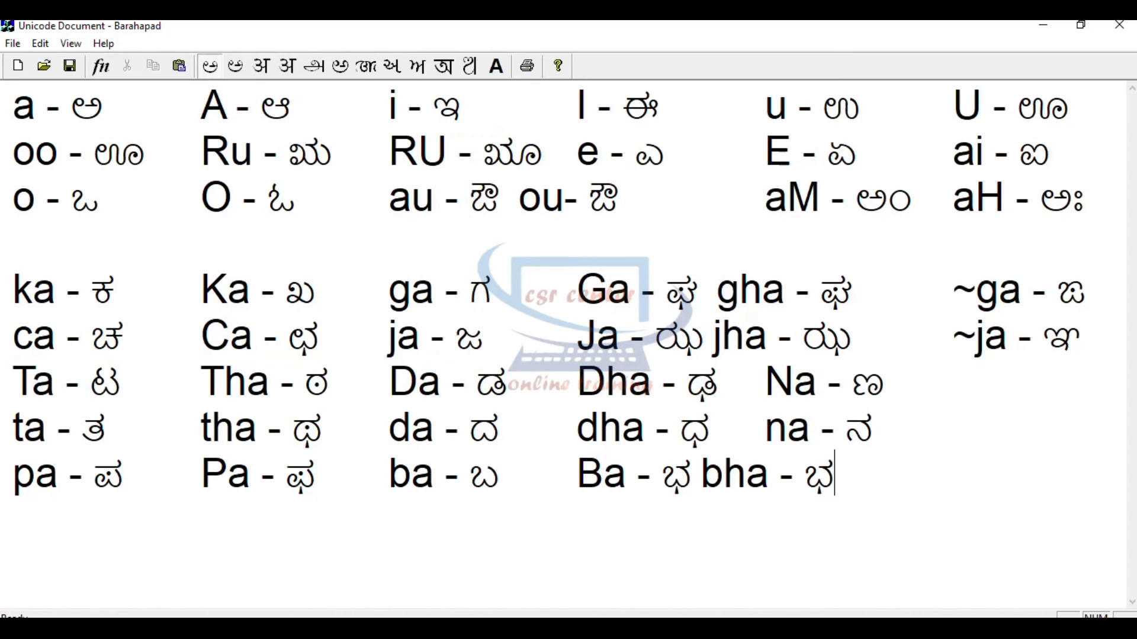
left_click(496, 66)
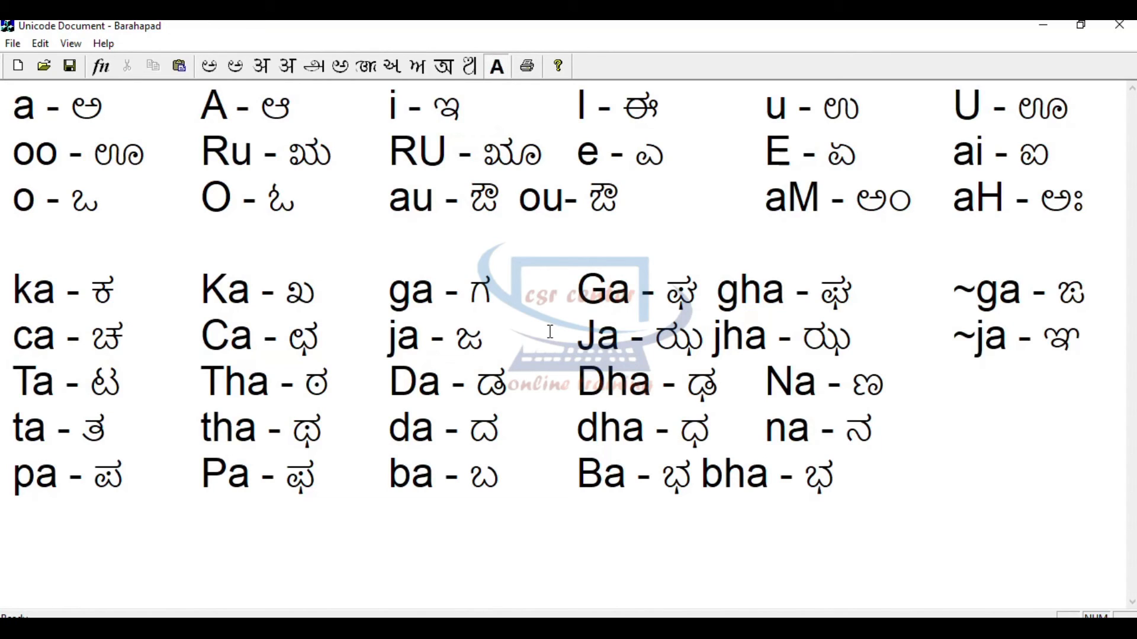
- Finish the fifth consonant line with "ma - ಮ" in the last column, leave a blank line below and return to English input
type("ma")
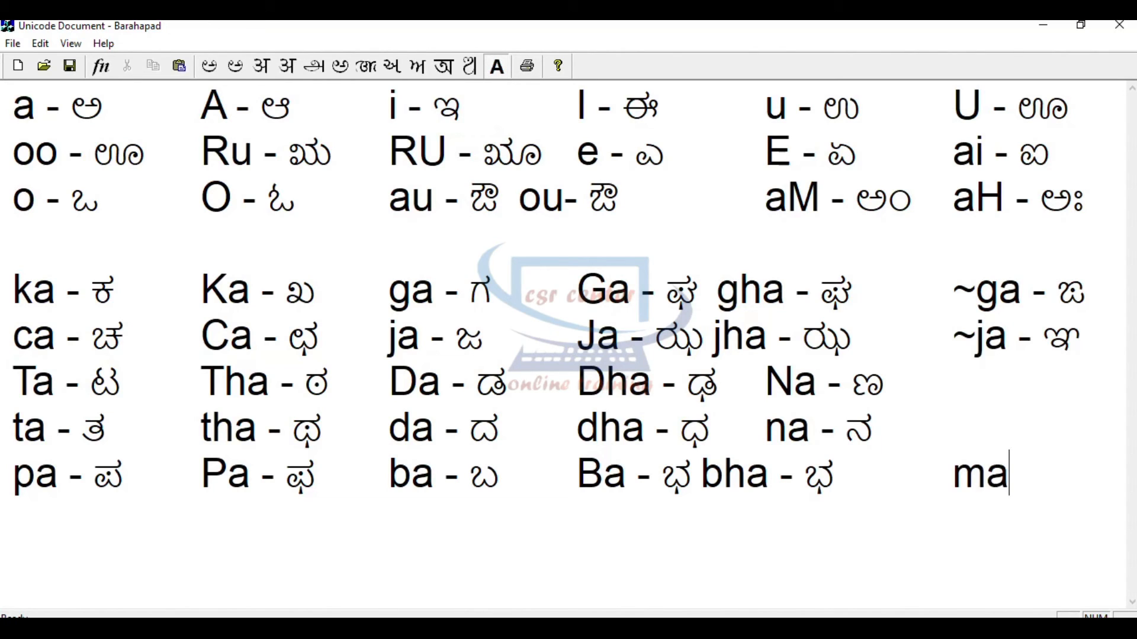
type(" -")
key("F12")
type("ma")
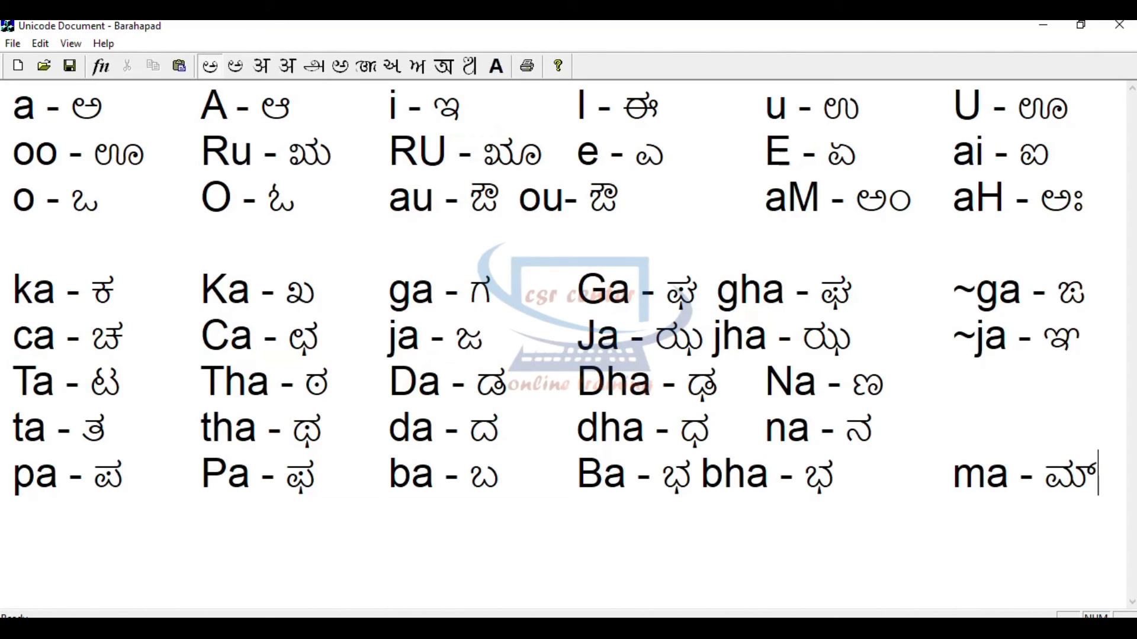
key("Return")
key("F12")
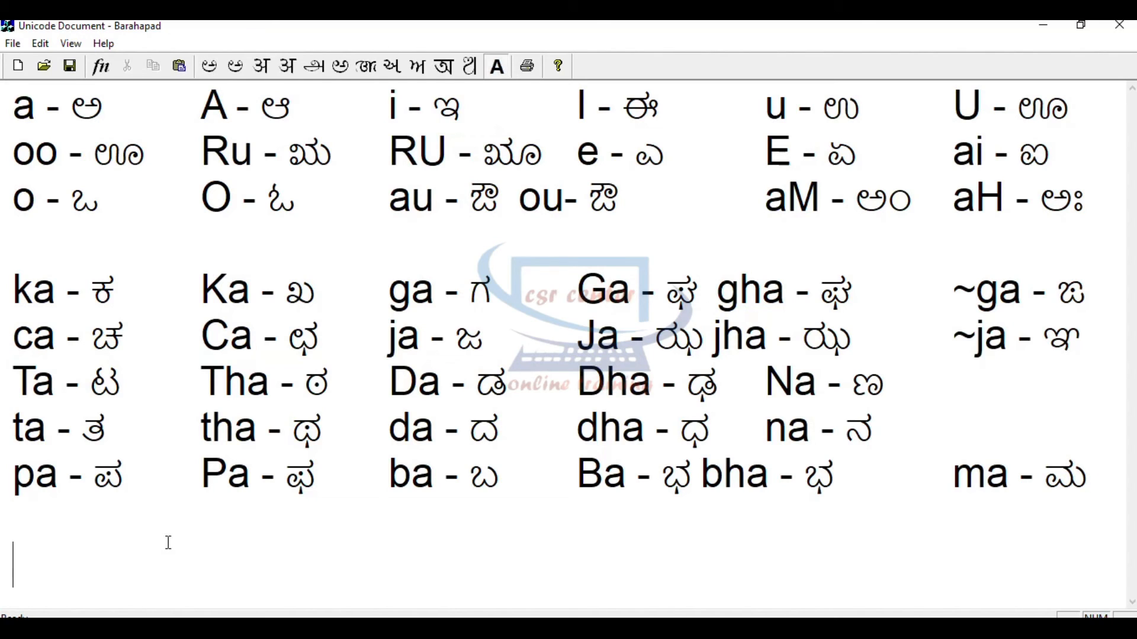
- Start the line below the blank one with the entry "ya - ಯ", its consonant in Kannada script, and return to English input
type("ya -")
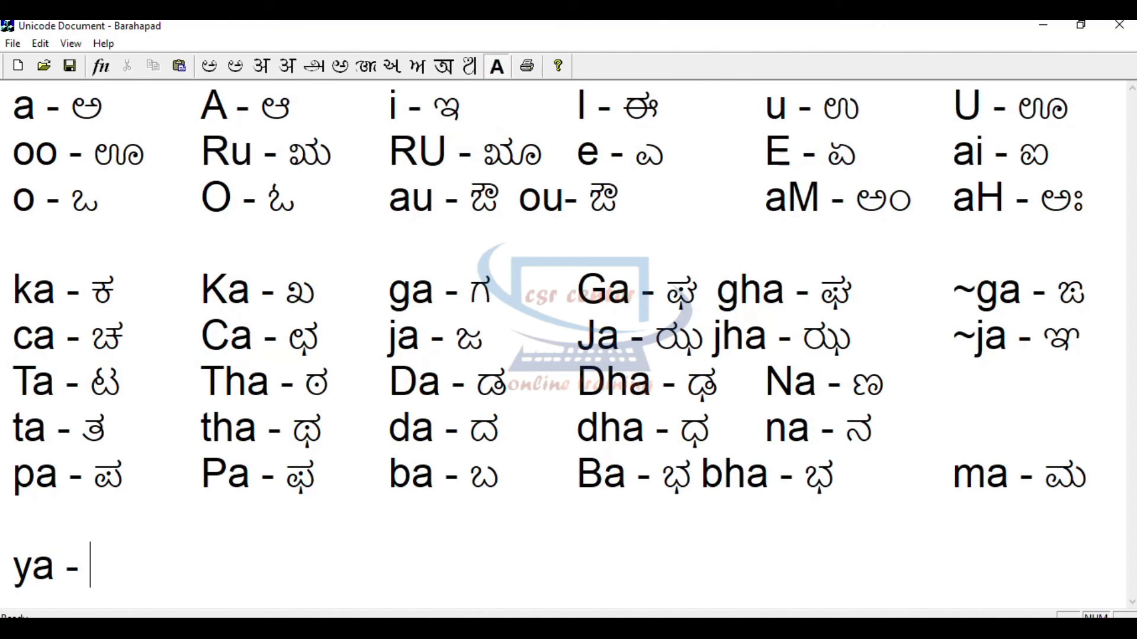
key("F12")
type("ya")
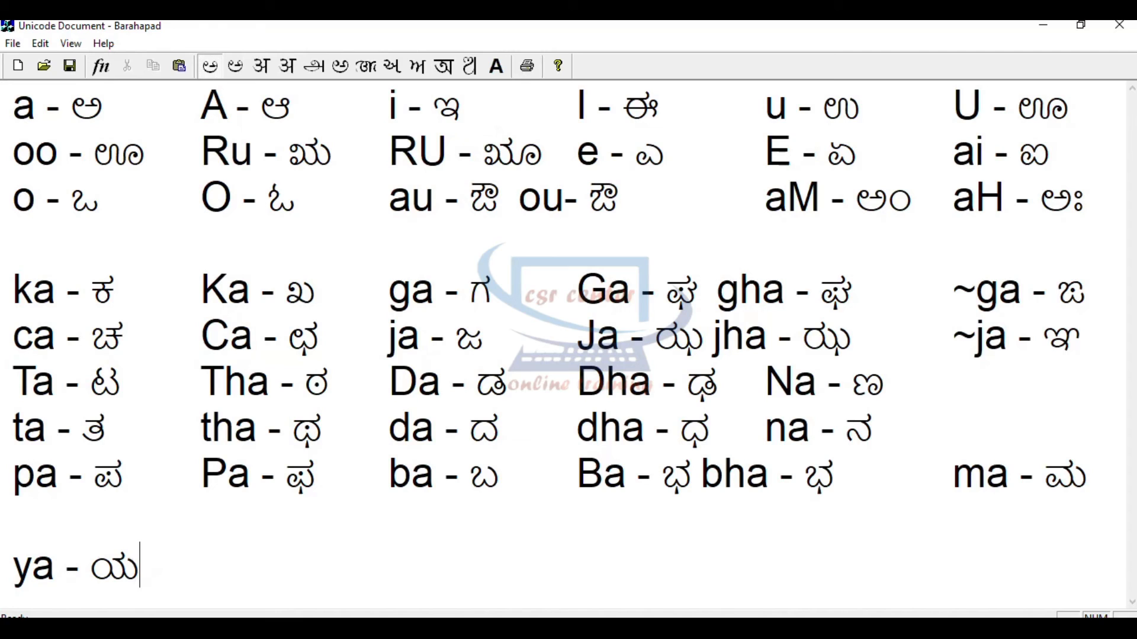
key("F12")
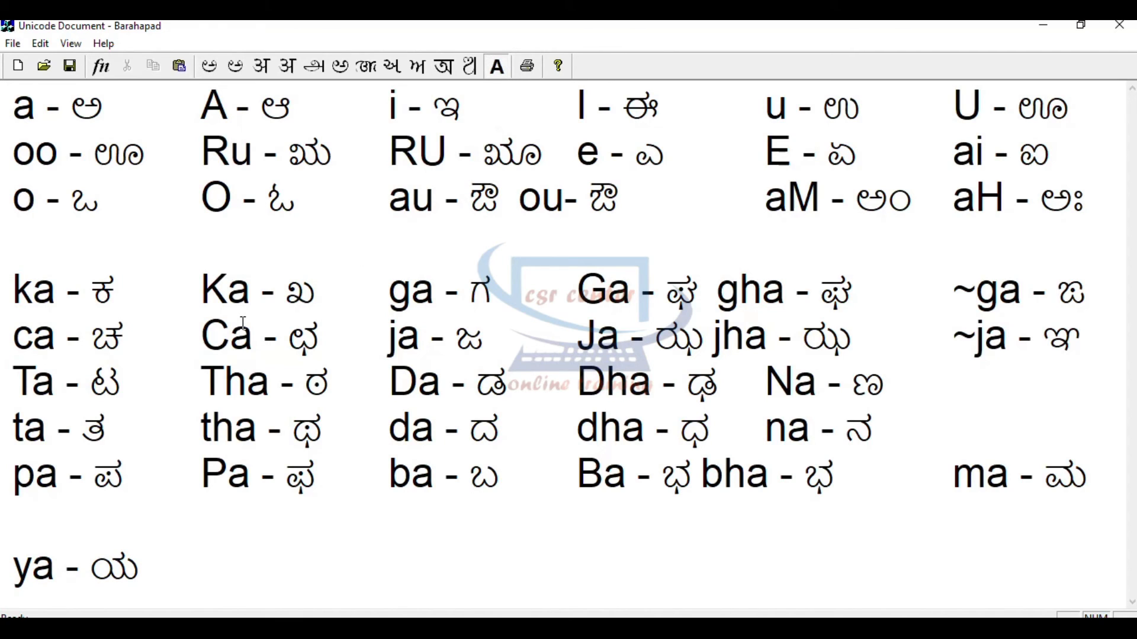
- Add the entry "ra - ರ" after the ya entry, with the consonant in Kannada script, and return to English input
type("ra ")
type("-")
key("F12")
type("ra")
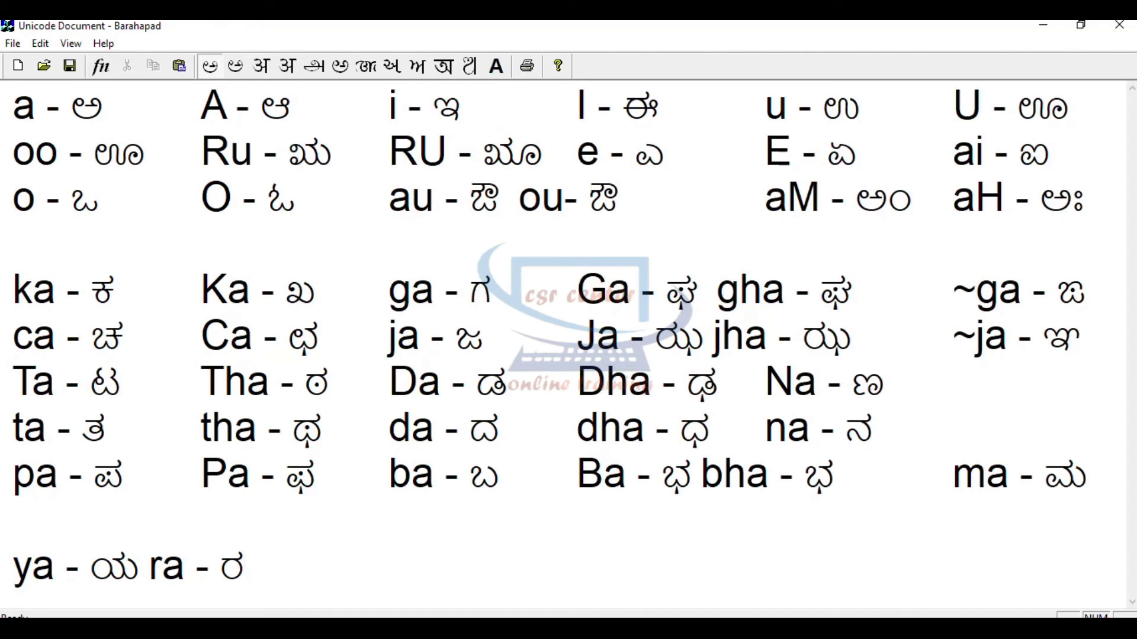
left_click(496, 65)
- Add the entry "la - ಲ" after the ra entry, with the consonant in Kannada script, and return to English input
type("l")
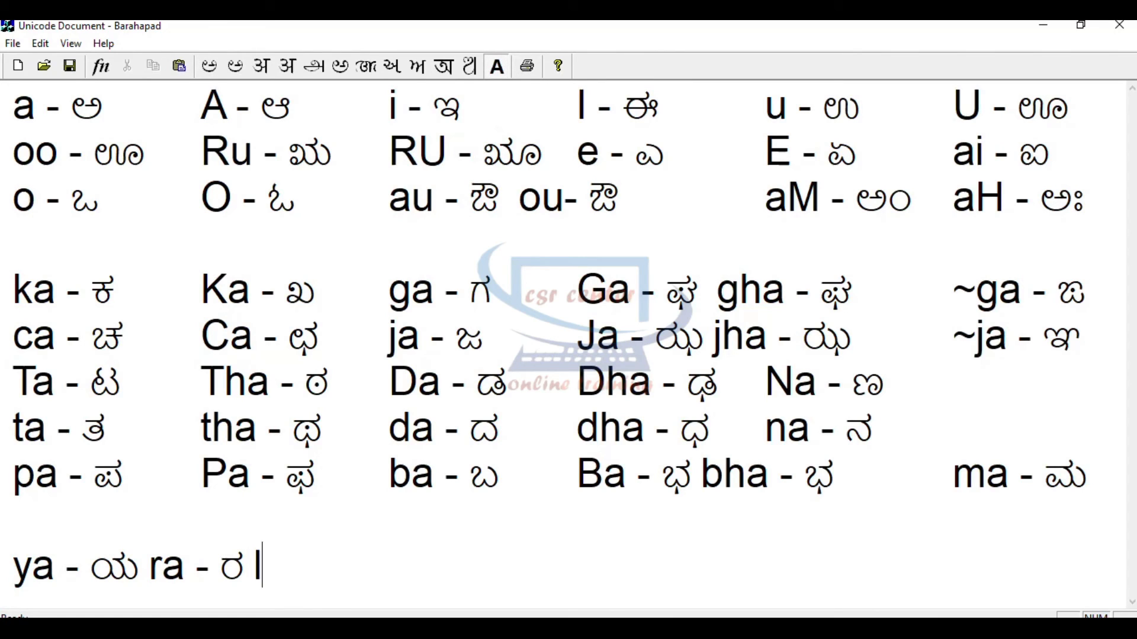
type("a -")
key("F11")
type("l")
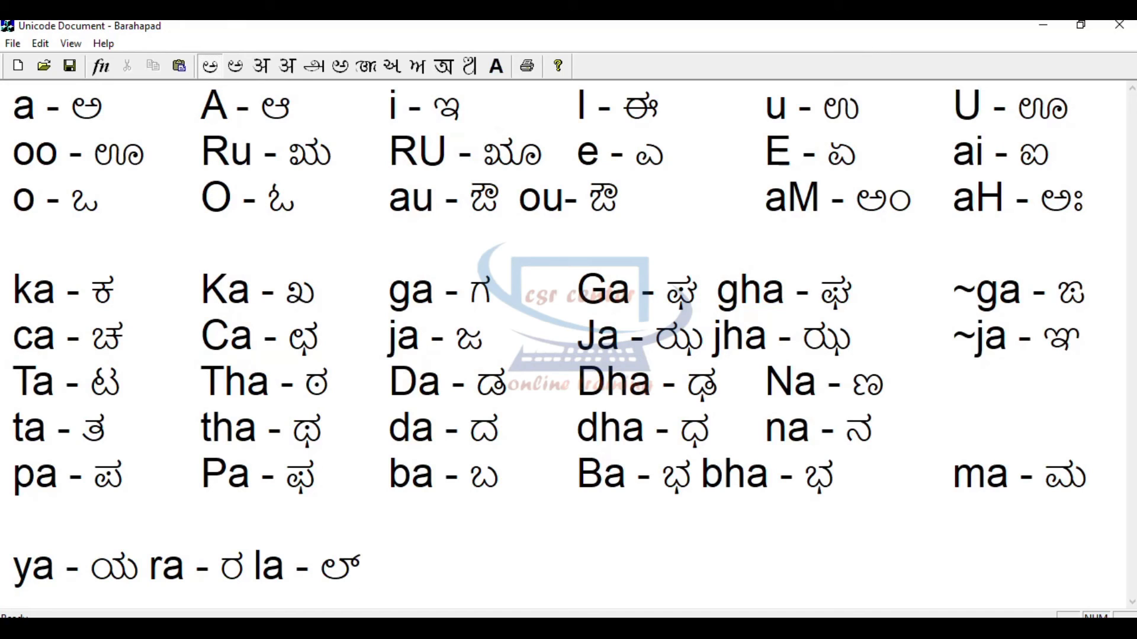
type("a")
key("F11")
- Add the entry "va - ವ" after the la entry, with the consonant in Kannada script, and return to English input
type("v")
type("a -")
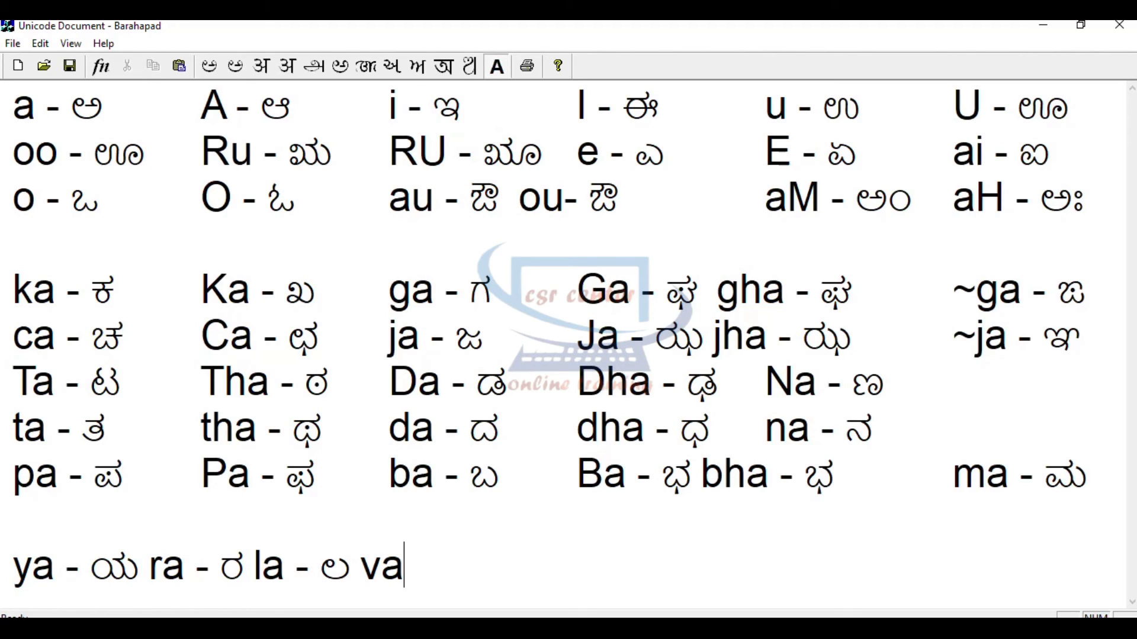
key("F11")
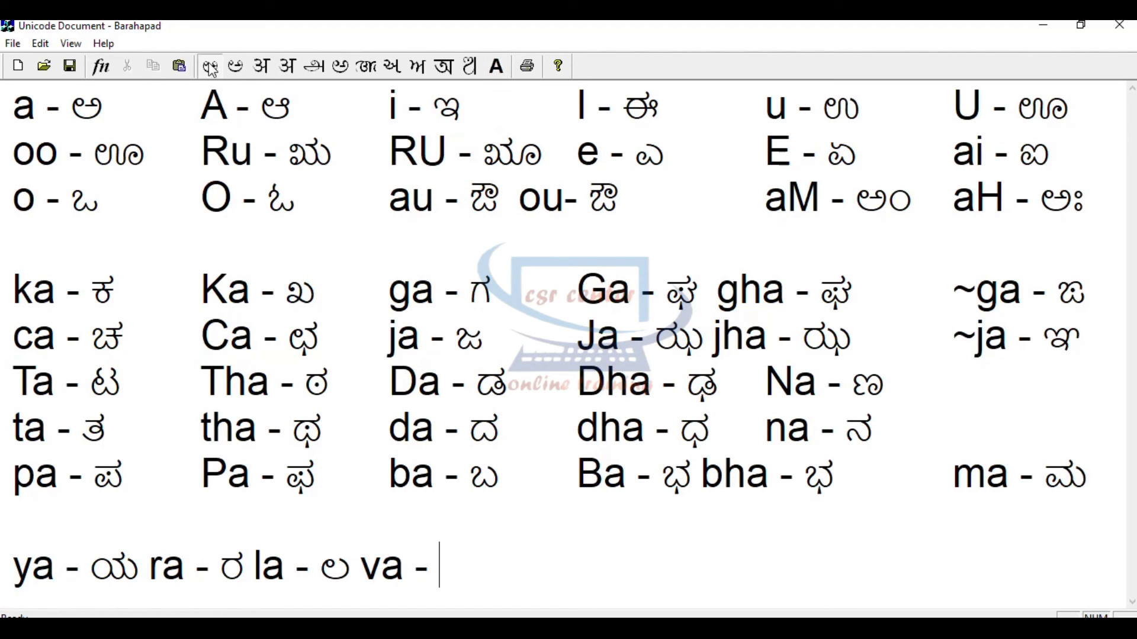
type("va")
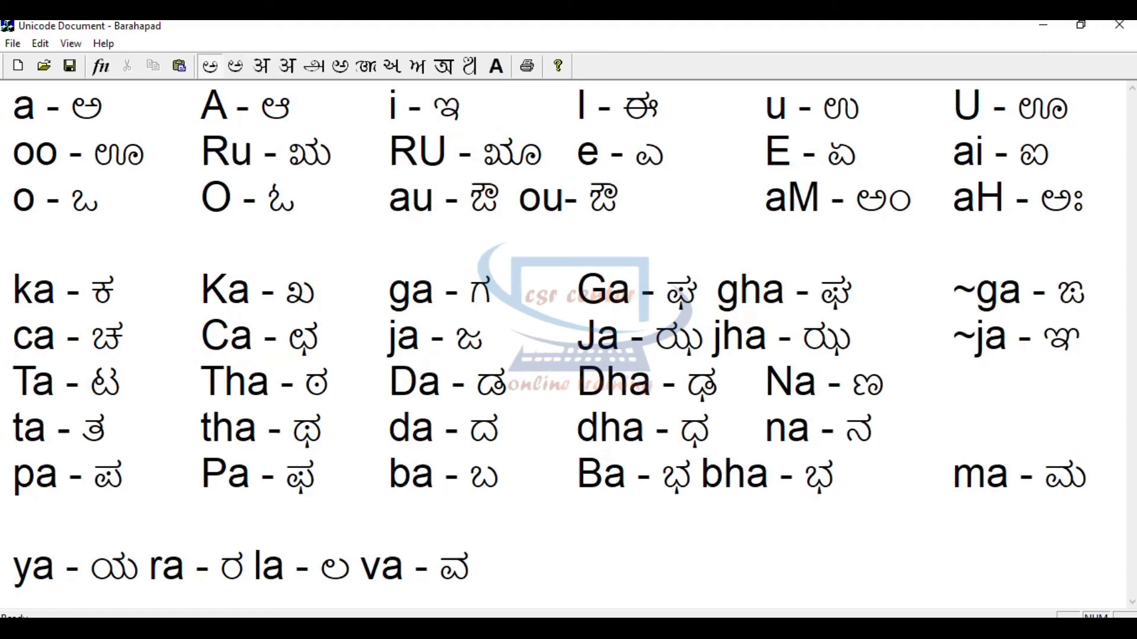
key("F11")
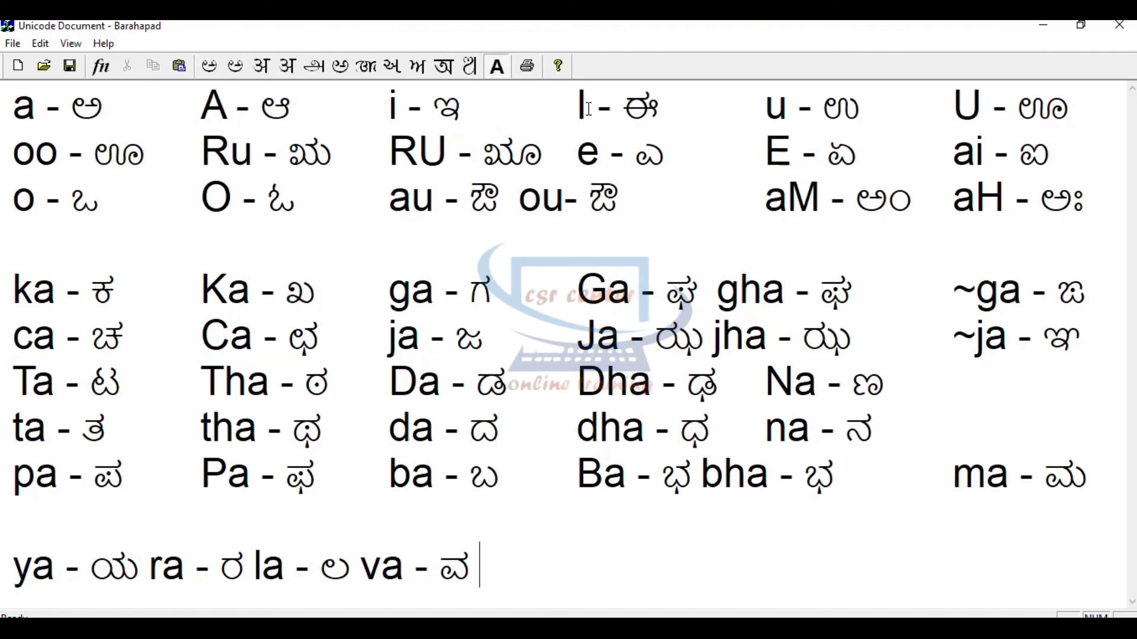
- Add the alternative spelling "wa - ವ" after the va entry, with the consonant in Kannada script, and return to English input
type("wa")
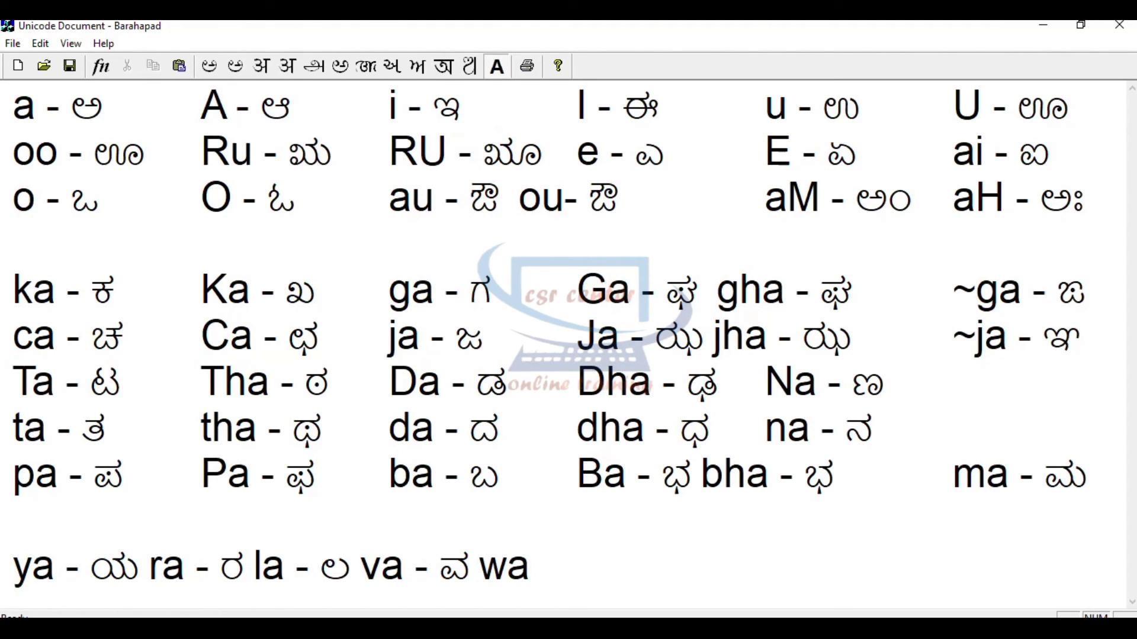
type(" -")
key("F11")
type("waw")
key("BackSpace")
key("F11")
- Add the entry "Sa - ಶ" after the wa entry, with the consonant in Kannada script, and return to English input
type("Sa")
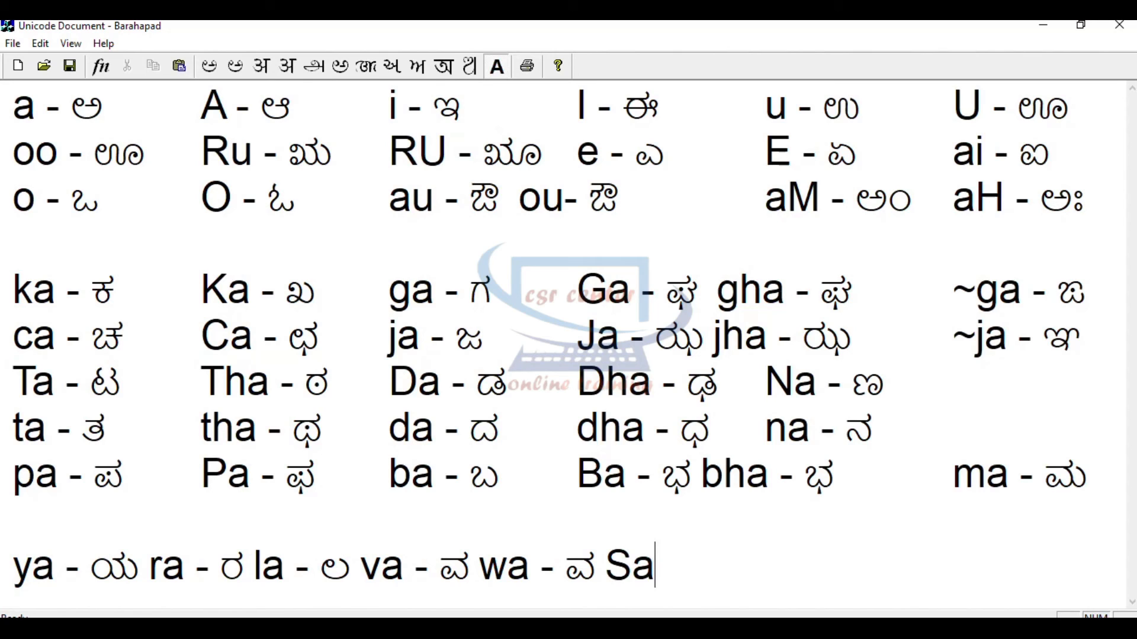
type(" -")
key("F11")
type("S")
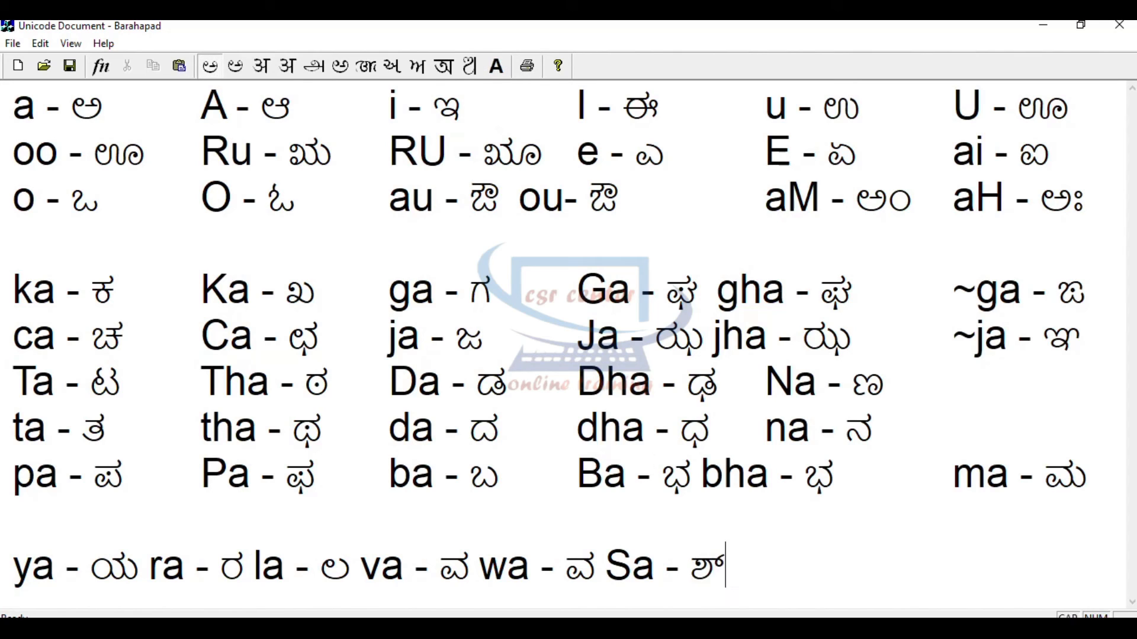
type("a")
key("F11")
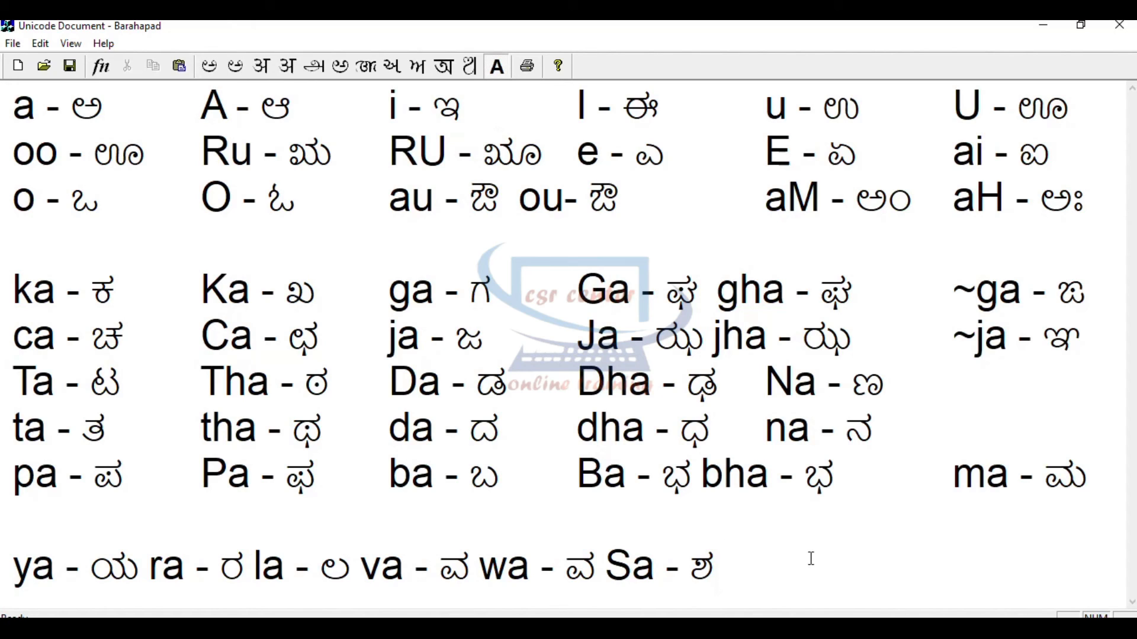
- Add the alternative spelling "sha - ಶ" after the Sa entry, with the consonant in Kannada script, and return to English input
type("sha")
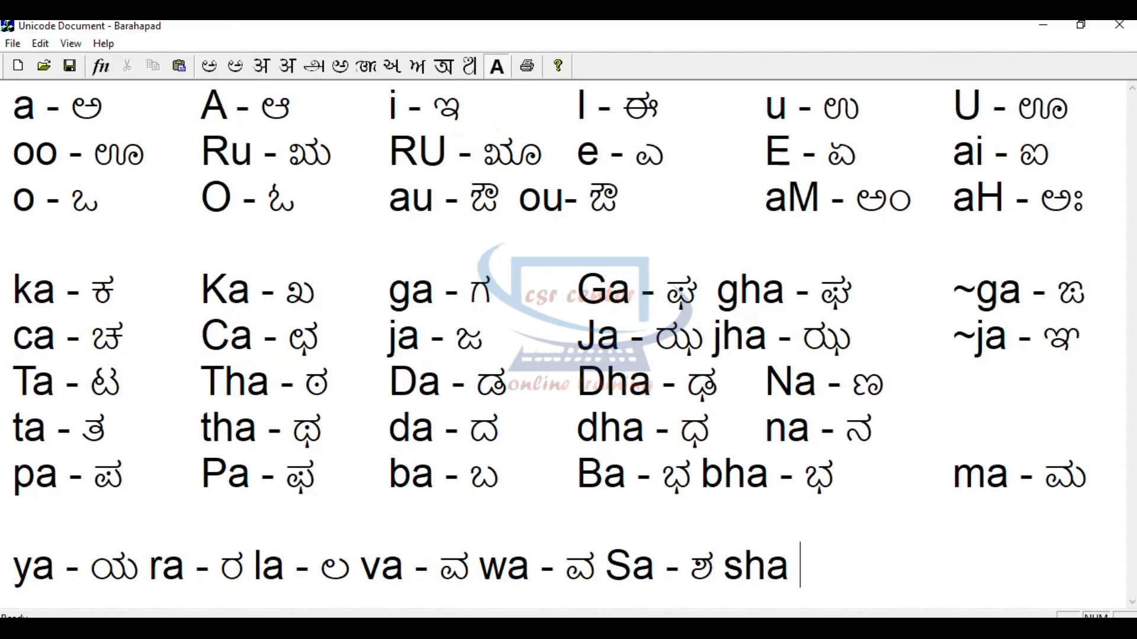
type(" -")
key("F11")
type("sha")
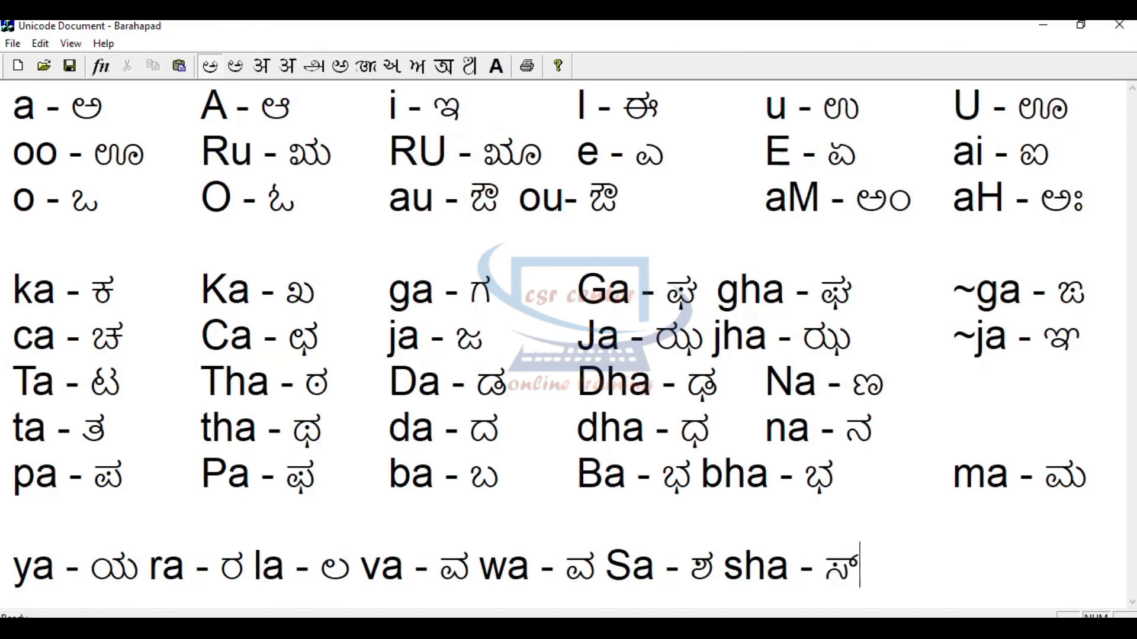
key("F11")
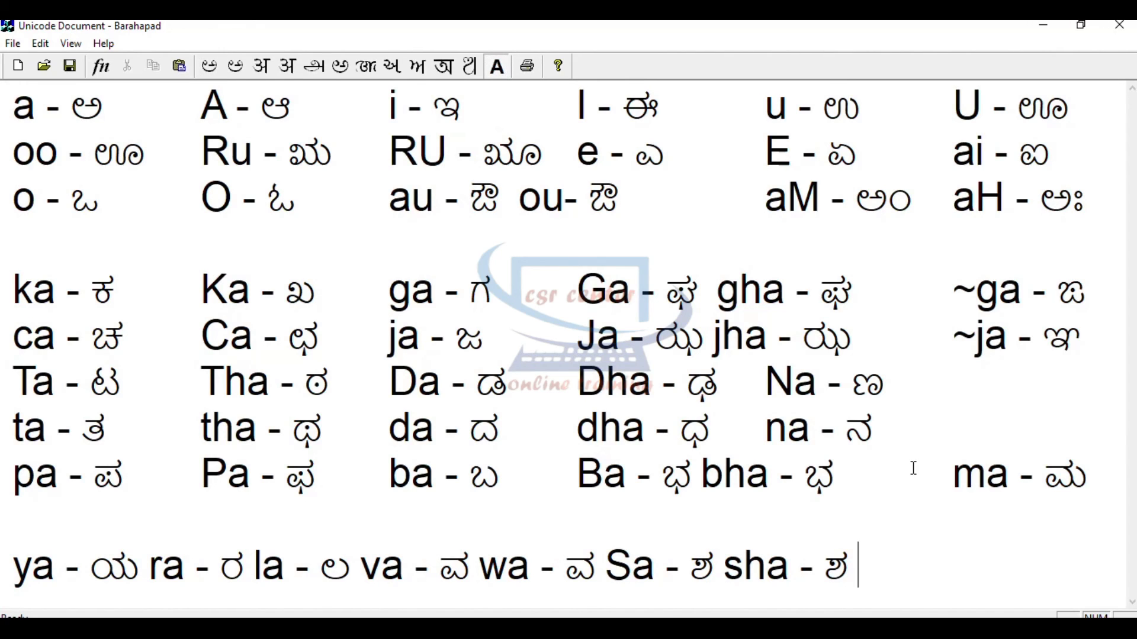
- Add the entry "Sha - ಷ" after the sha entry, with the consonant in Kannada script
type("S")
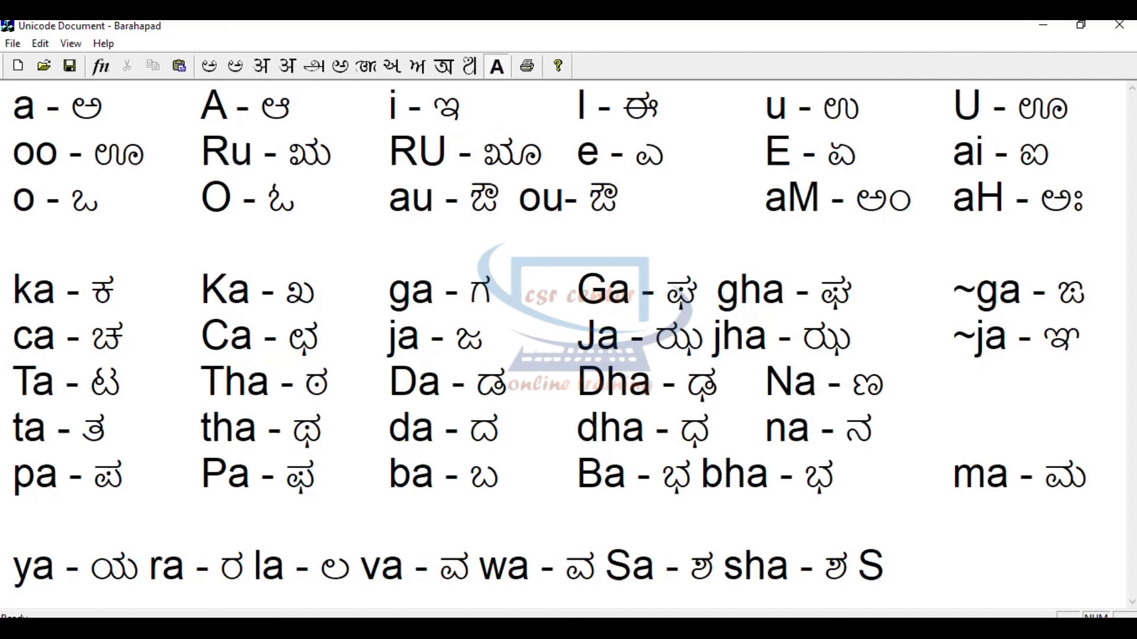
type("ha -")
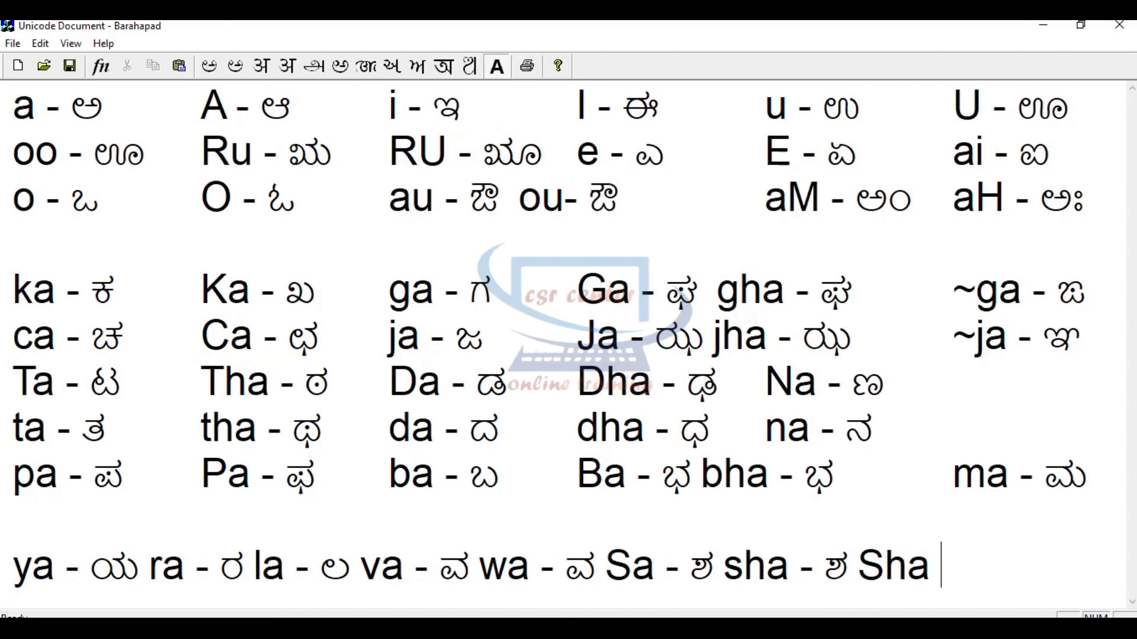
key("F11")
type("S")
key("BackSpace")
type("Sha")
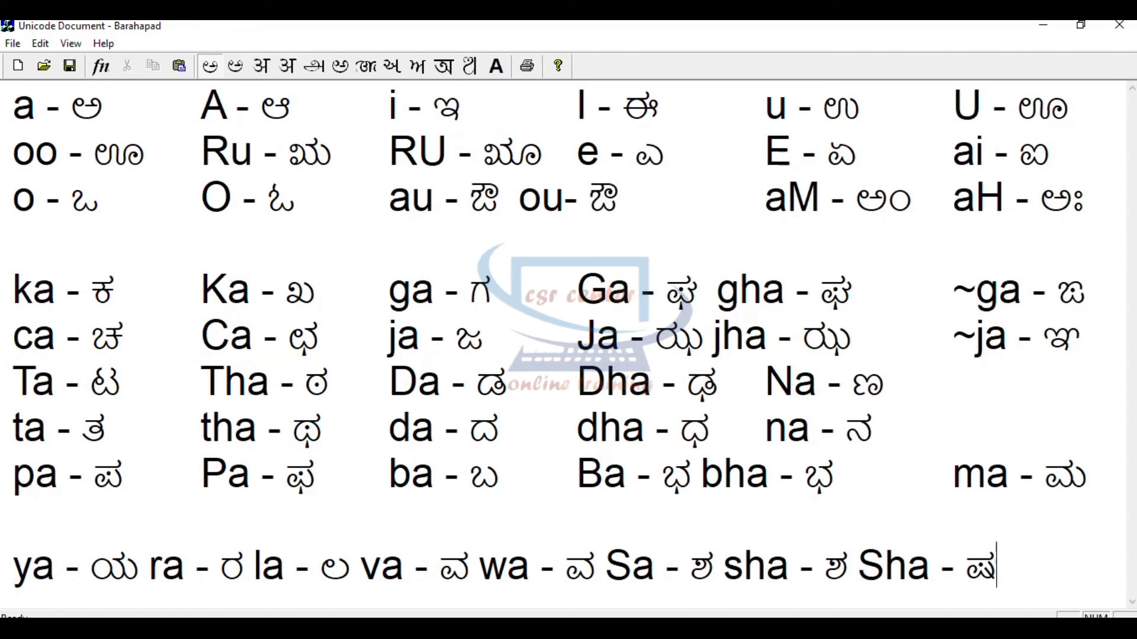
- Start a new line in English input with the entry "sa - ಸ", its consonant in Kannada script, and return to English input
key("Return")
key("F11")
type("s")
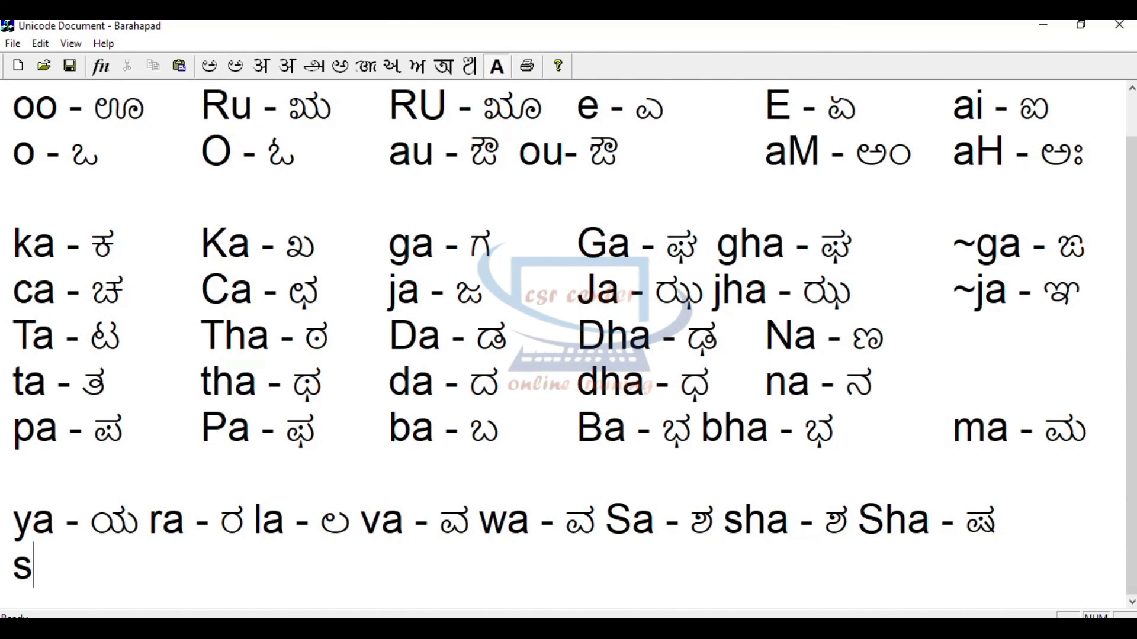
type("a -")
key("F11")
type("sa")
key("F11")
- Add the entry "ha - ಹ" after the sa entry, with the consonant in Kannada script, and return to English input
type("h")
key("BackSpace")
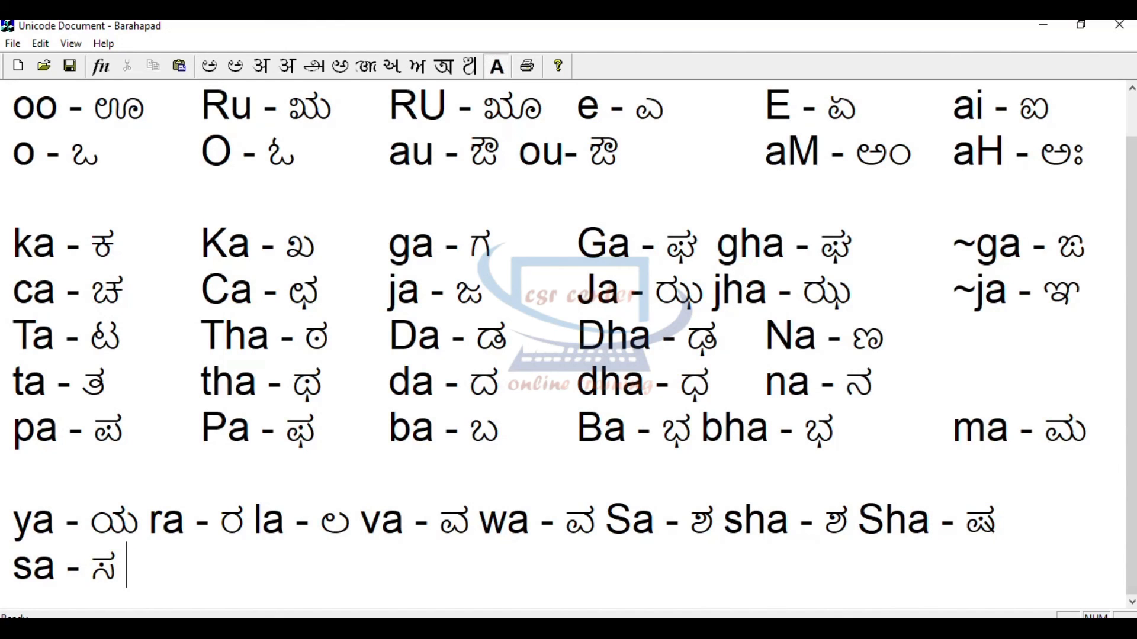
type("ha -")
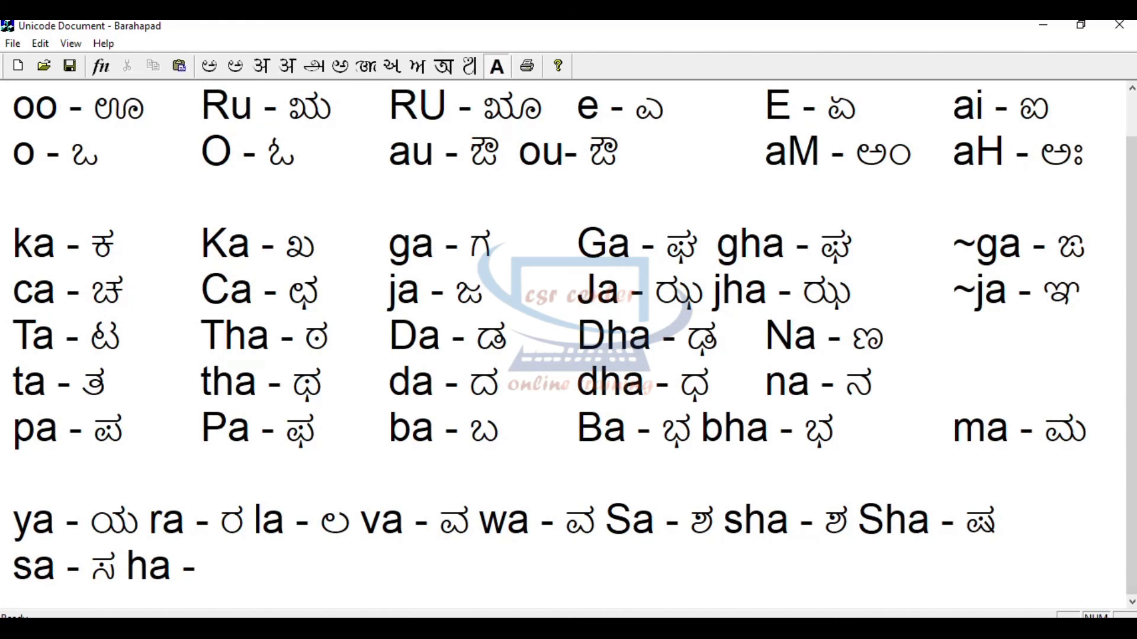
key("F11")
type("ha")
key("F11")
- Add the entry "La - ಳ" after the ha entry, with the consonant in Kannada script, and return to English input
key("Caps_Lock")
type("L")
key("Caps_Lock")
type("a -")
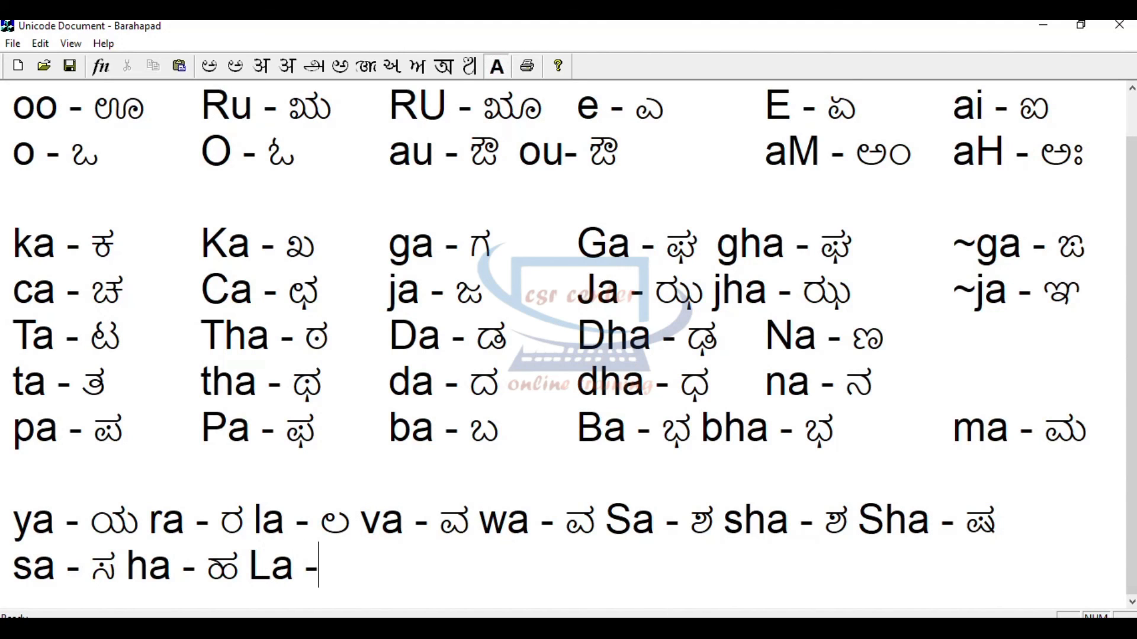
left_click(209, 65)
type("La")
key("Caps_Lock")
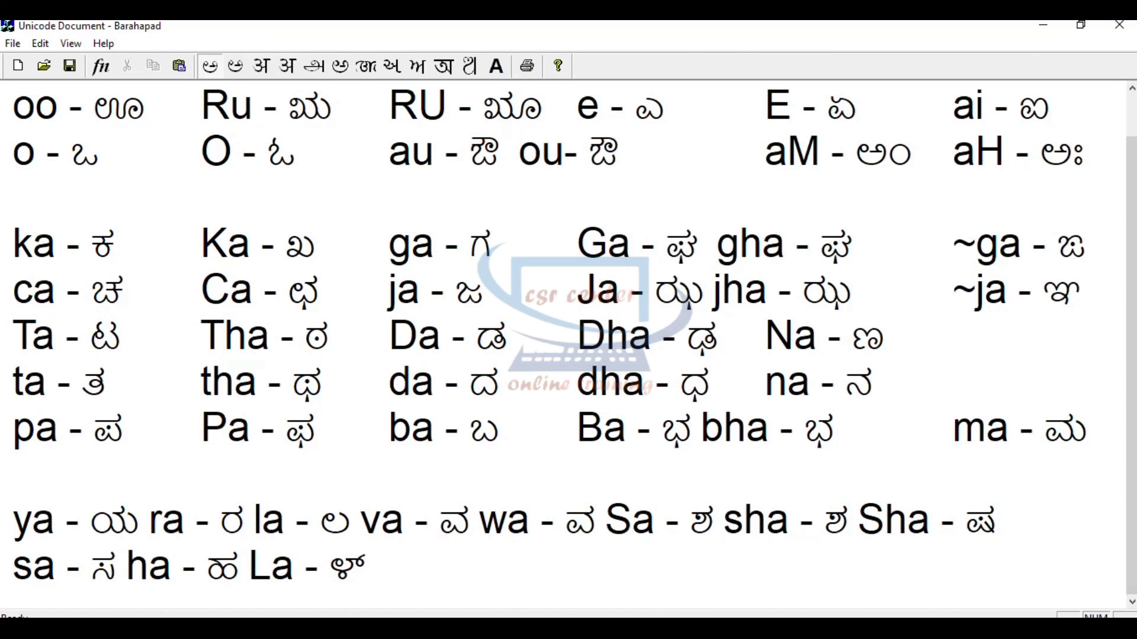
left_click(497, 66)
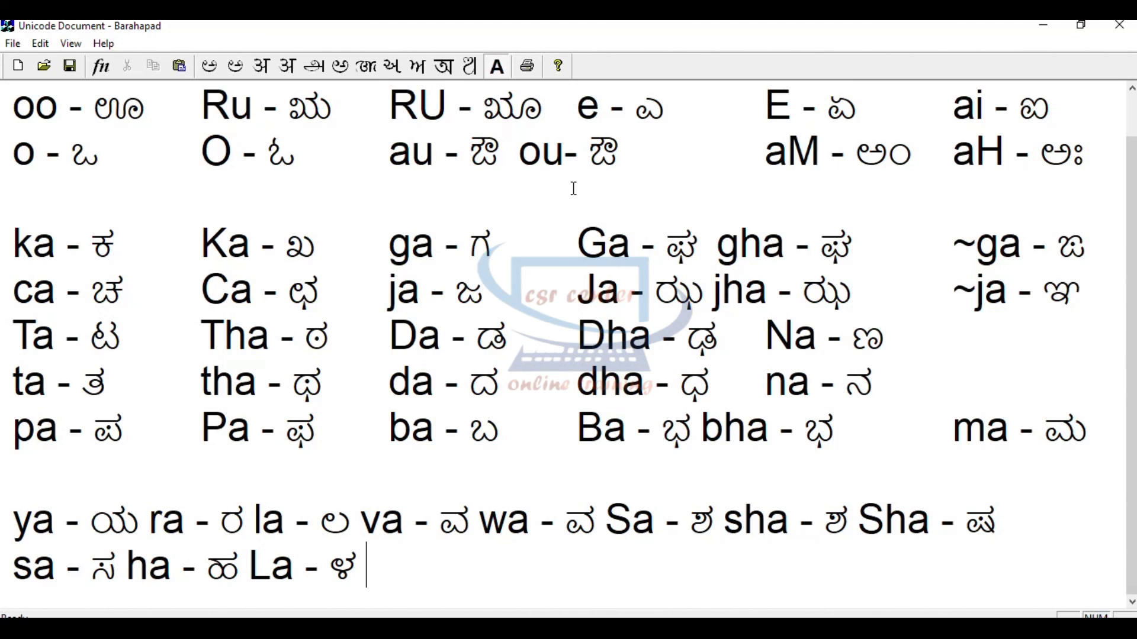
- Add the entry "kSha - ಕ್ಷ" after the La entry, with the conjunct in Kannada script, and return to English input
type("k")
key("Caps_Lock")
type("S")
key("Caps_Lock")
type("ha")
key("F11")
type("- kSha")
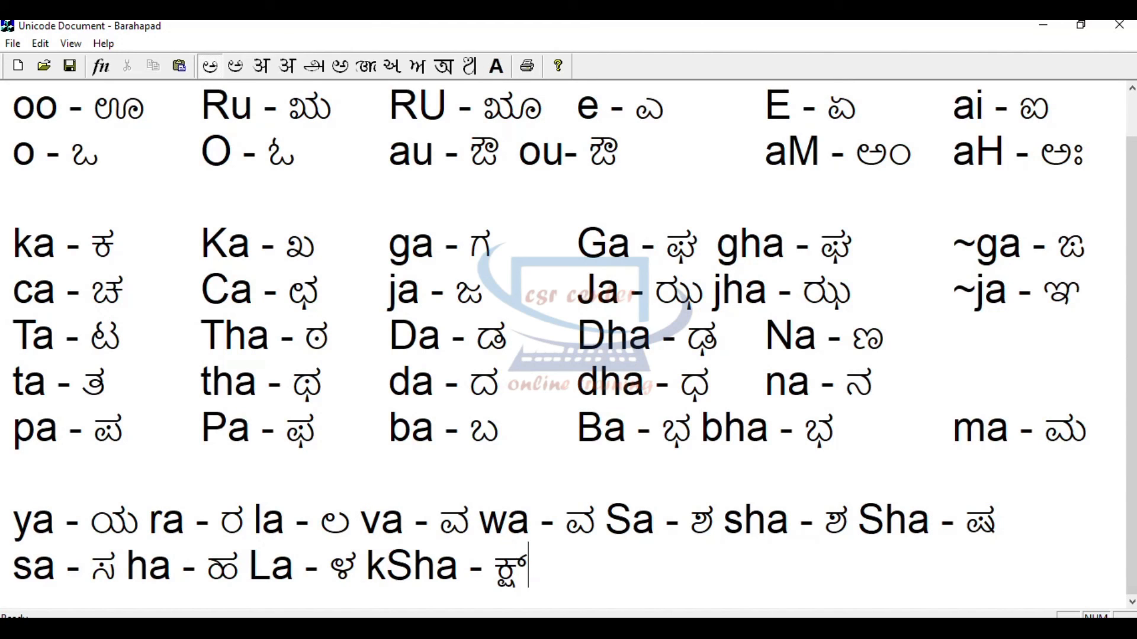
key("F11")
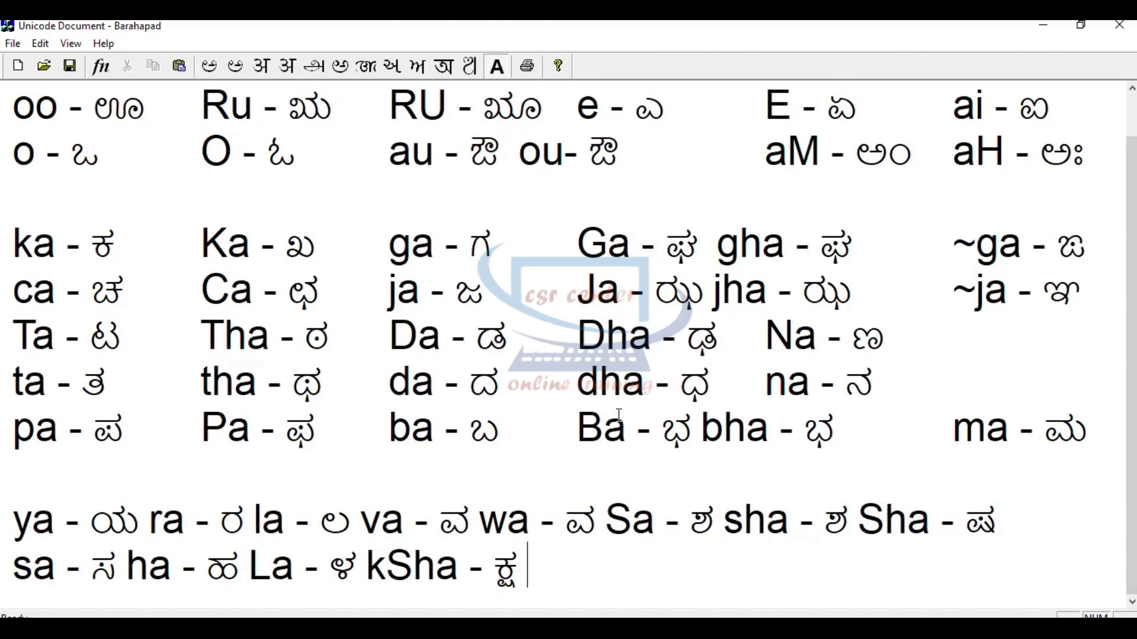
- Add the entry "j~ja - ಜ್ಞ" after the kSha entry, with the conjunct in Kannada script
type("j~ja")
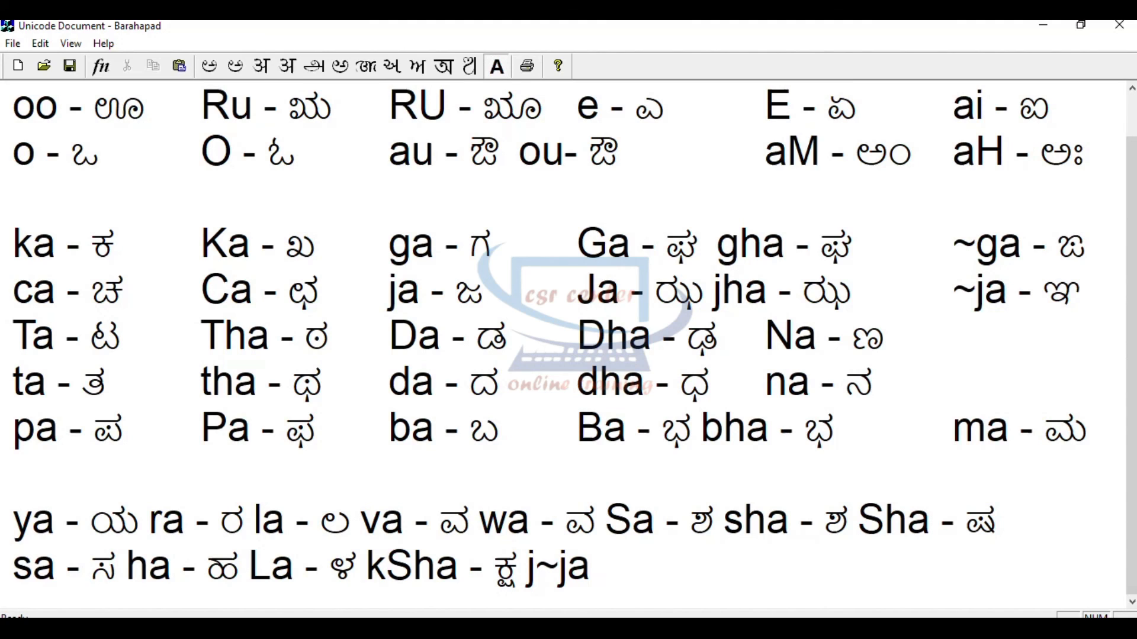
type(" - j~")
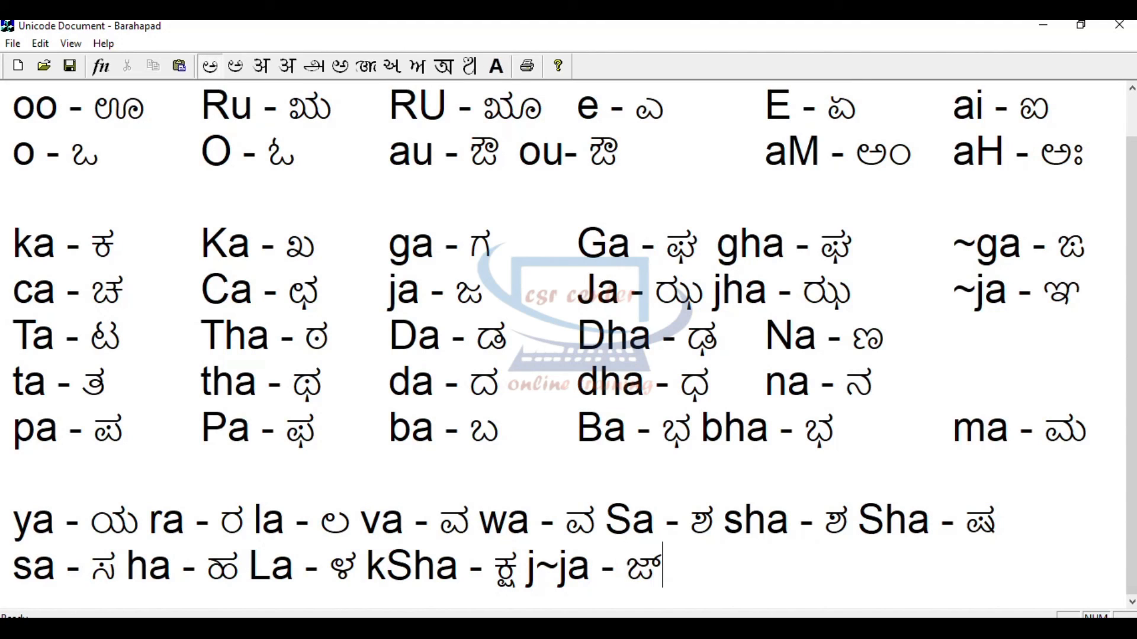
type("ja")
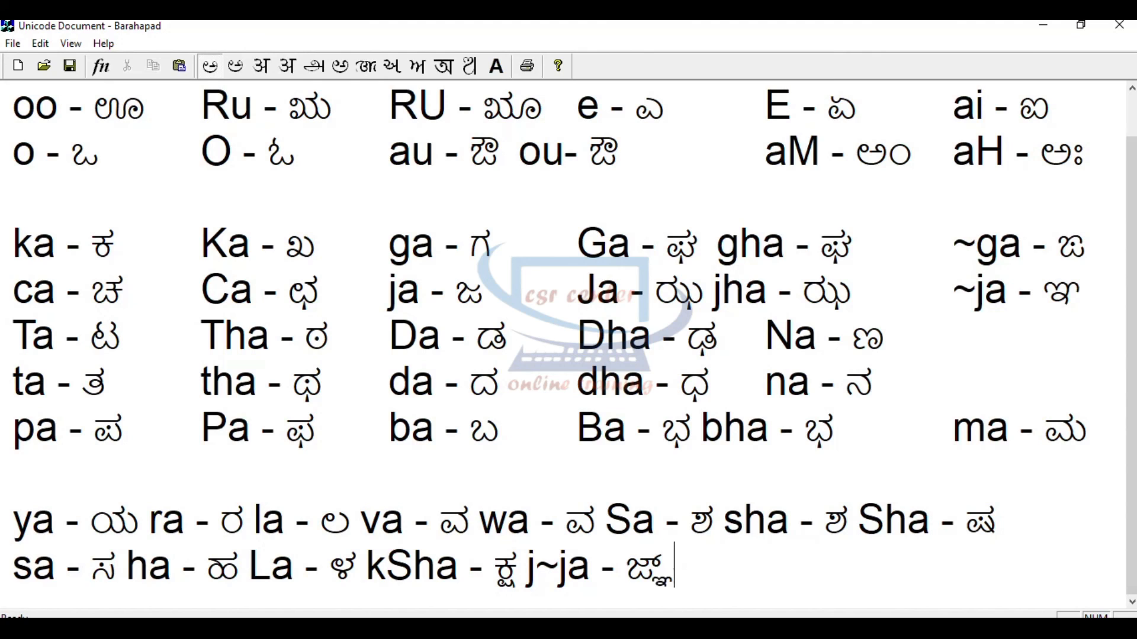